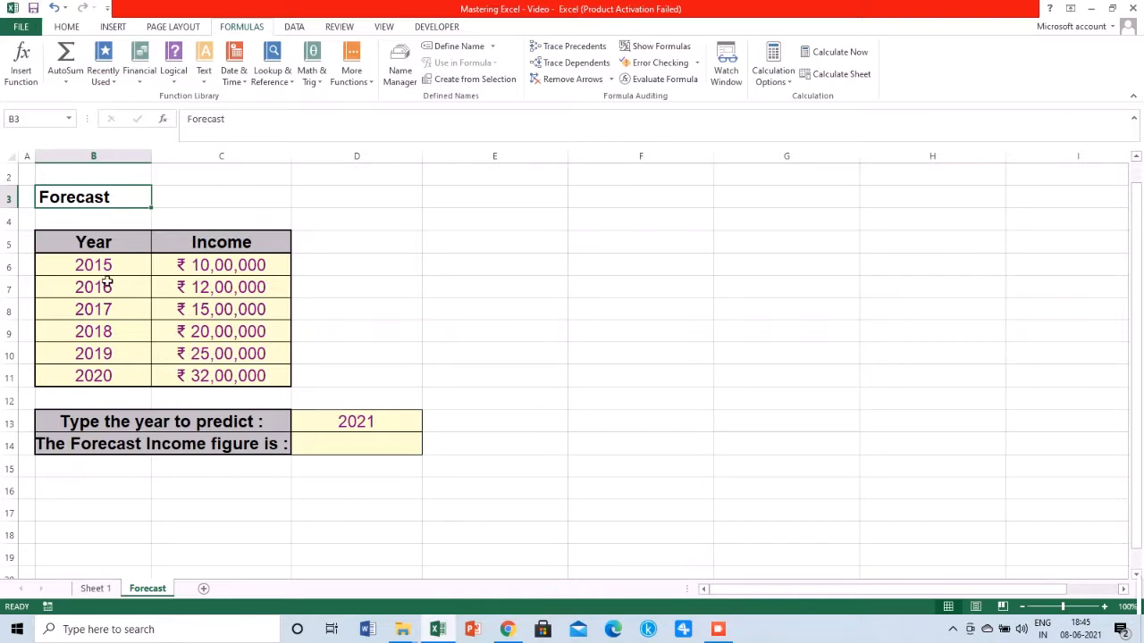
left_click_drag(102, 243, 194, 382)
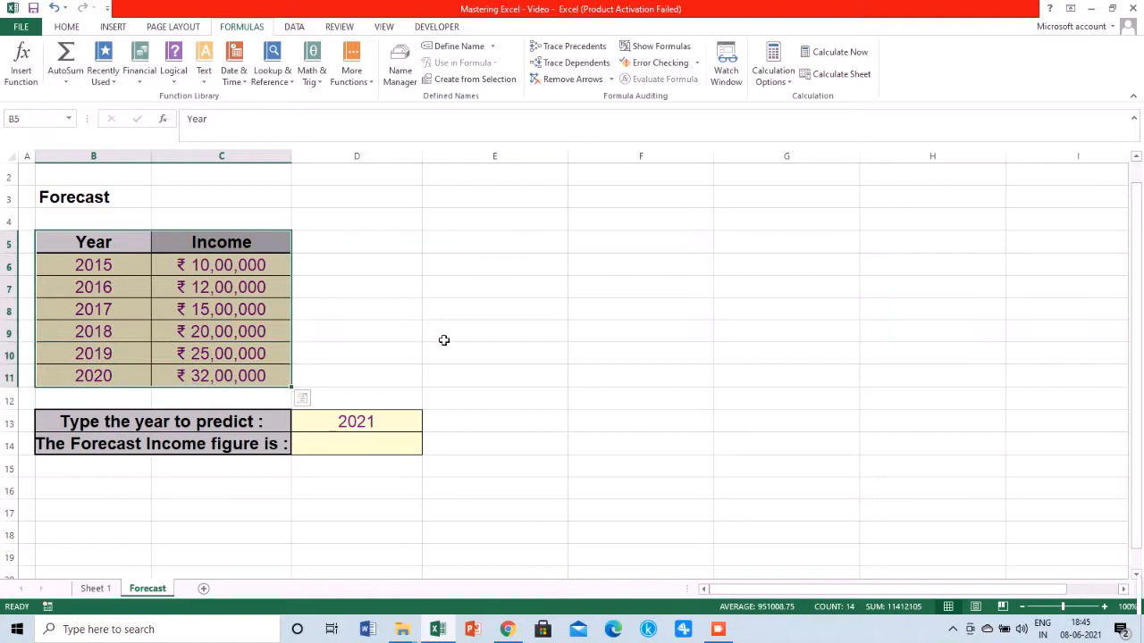
left_click(443, 339)
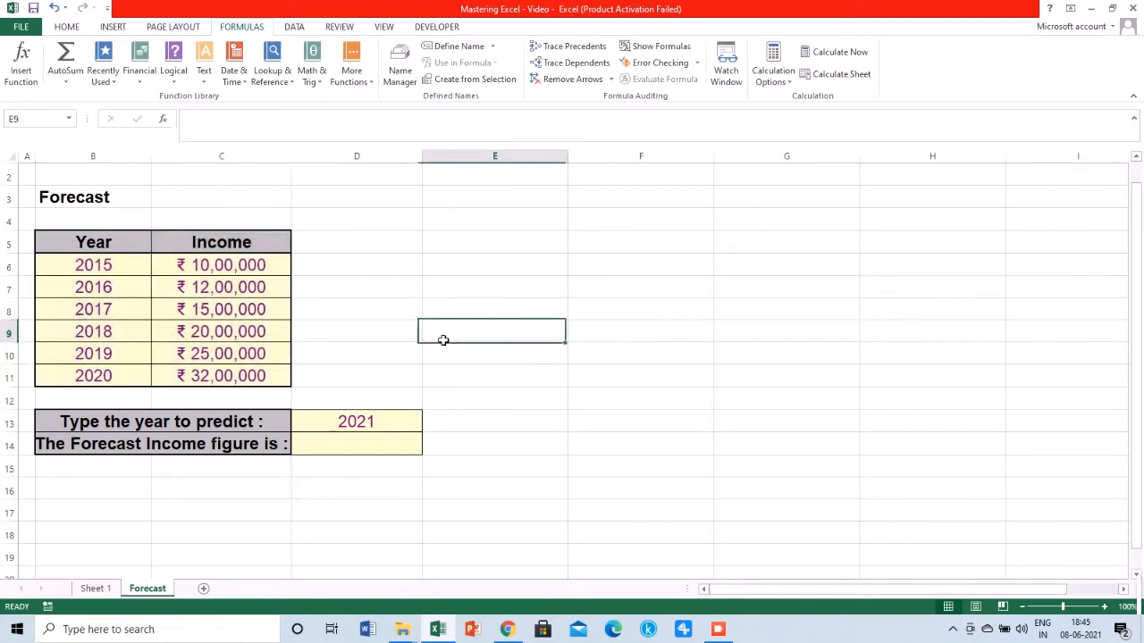
left_click(376, 430)
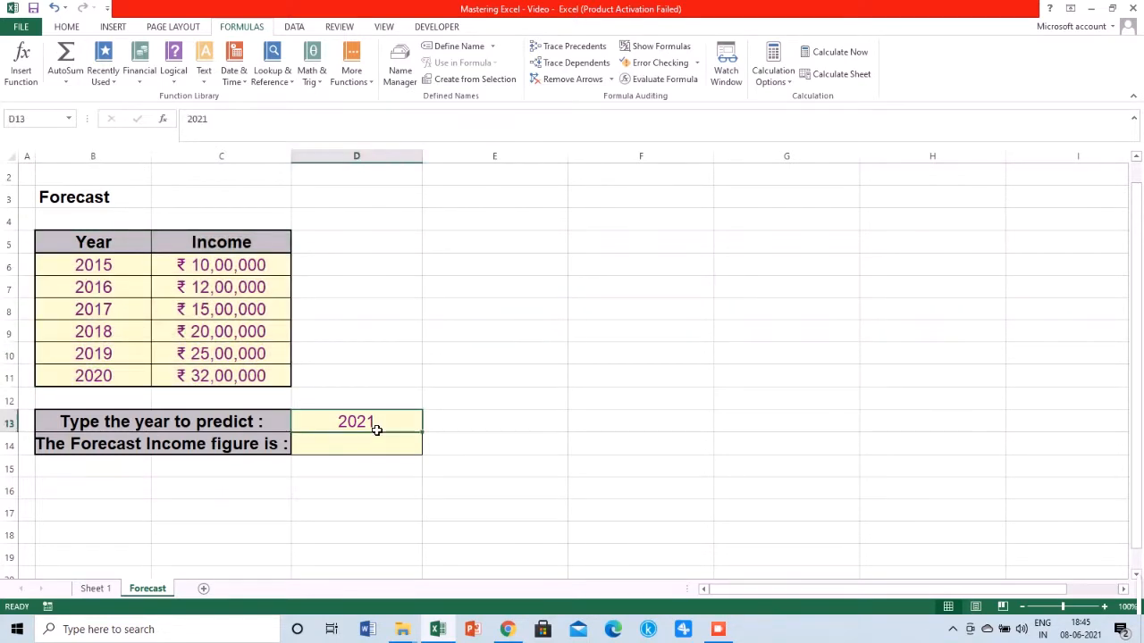
- In D14, enter the array formula =FORECAST(D13,C6:C11,B6:B11) to predict the income for the year in D13
left_click(379, 448)
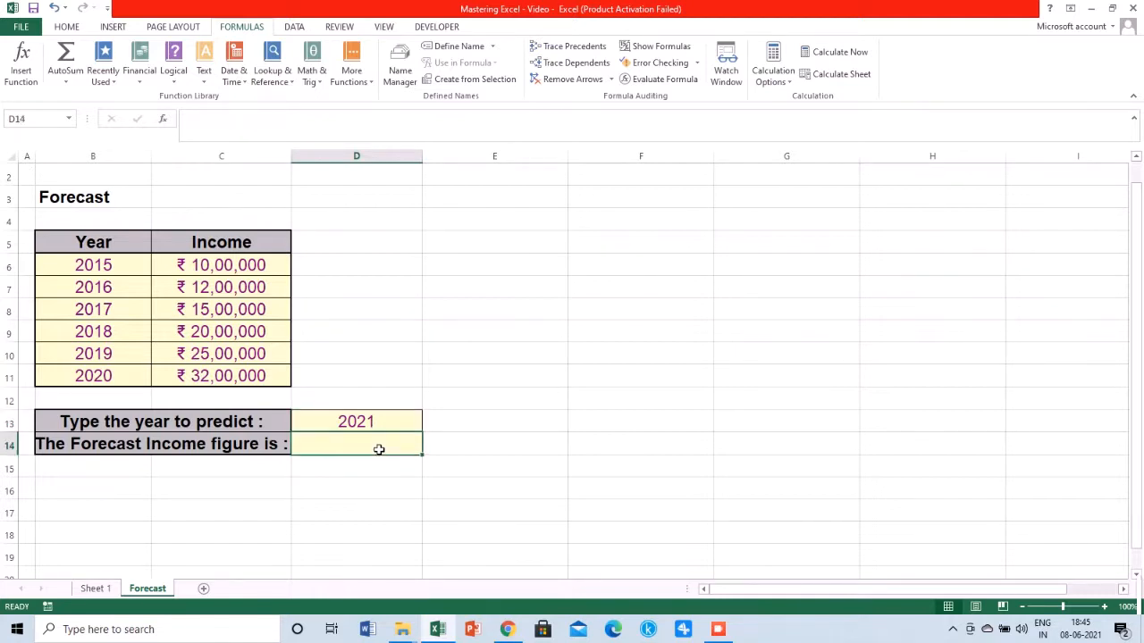
type("=")
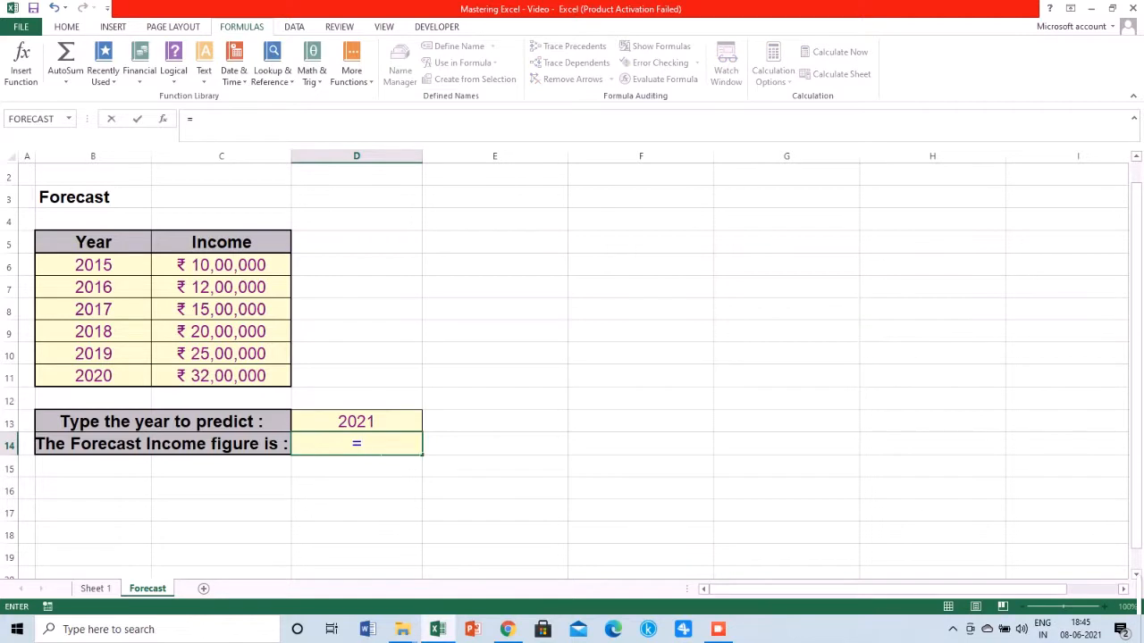
type("F")
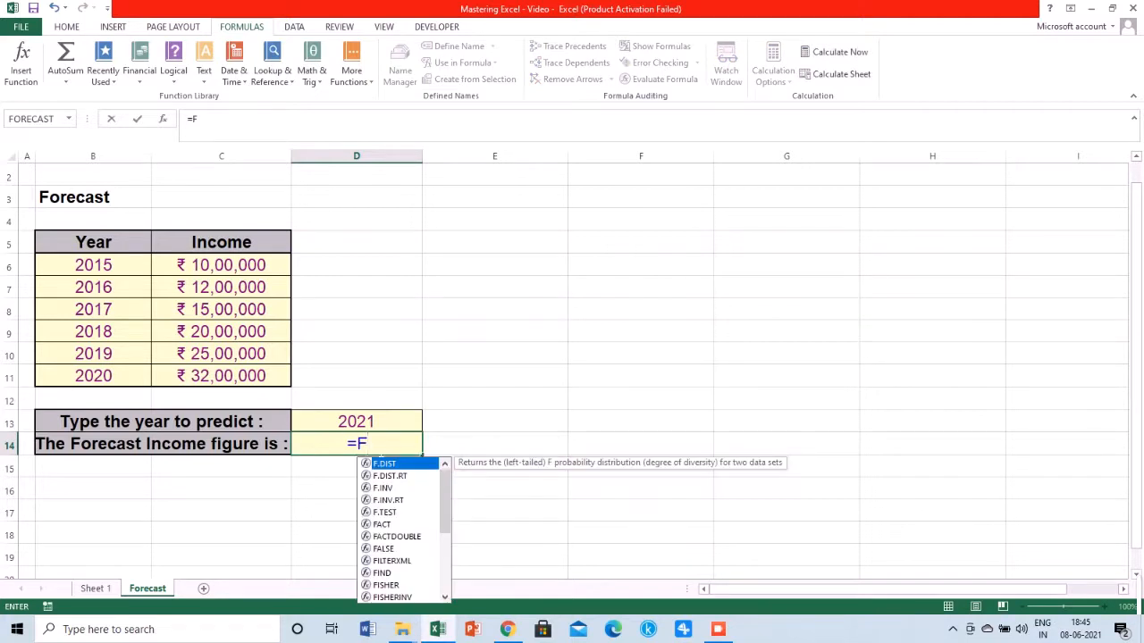
type("orecast")
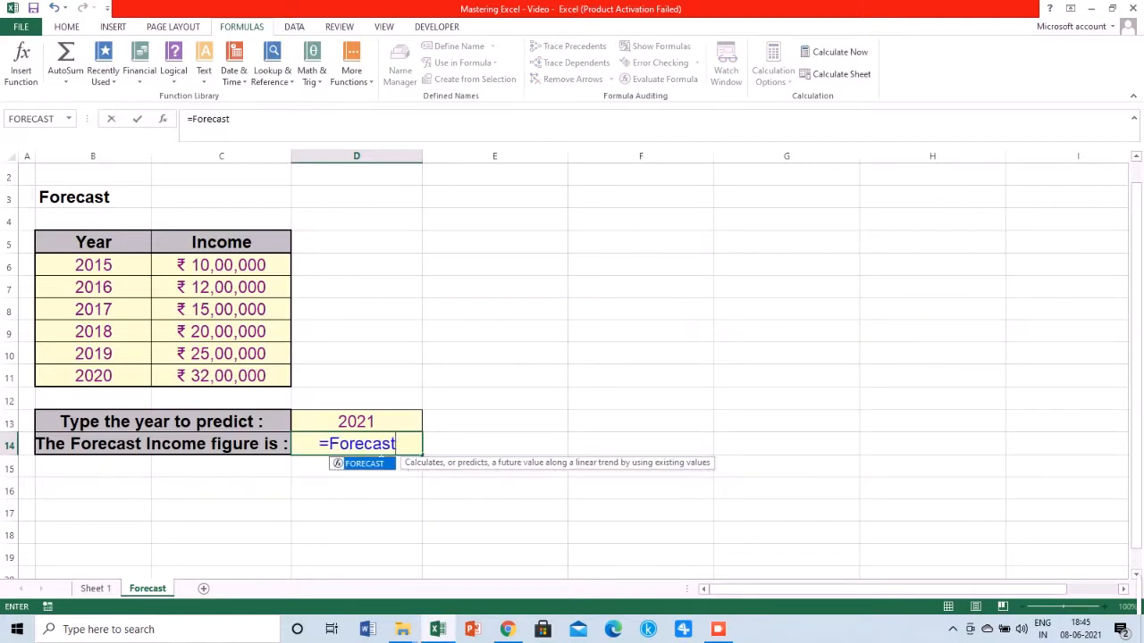
type("(")
left_click(361, 428)
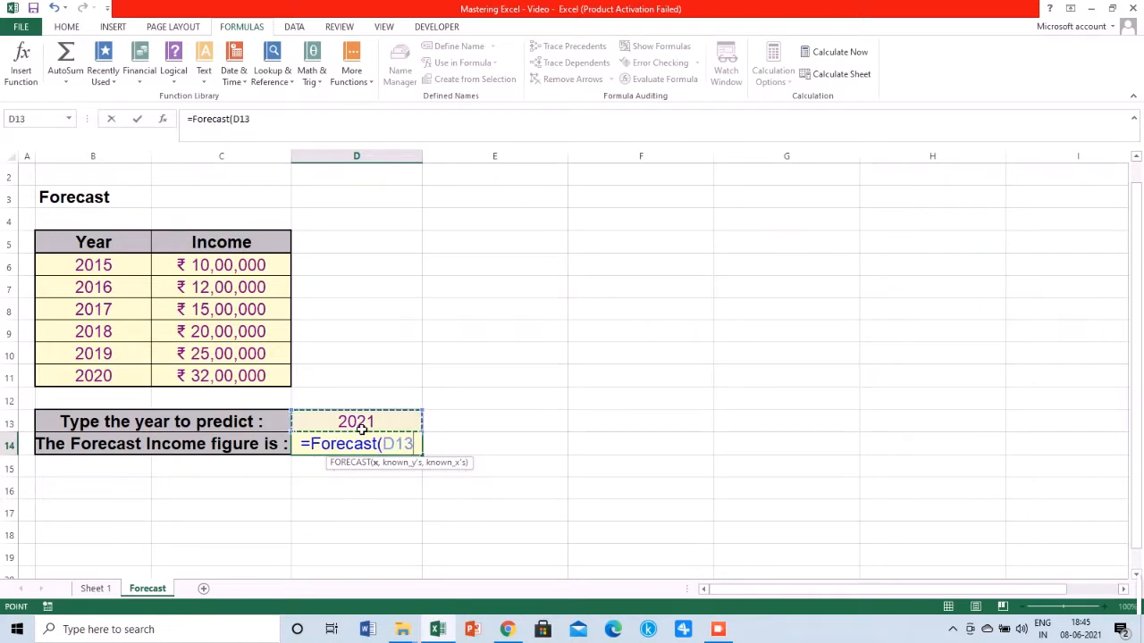
type(",")
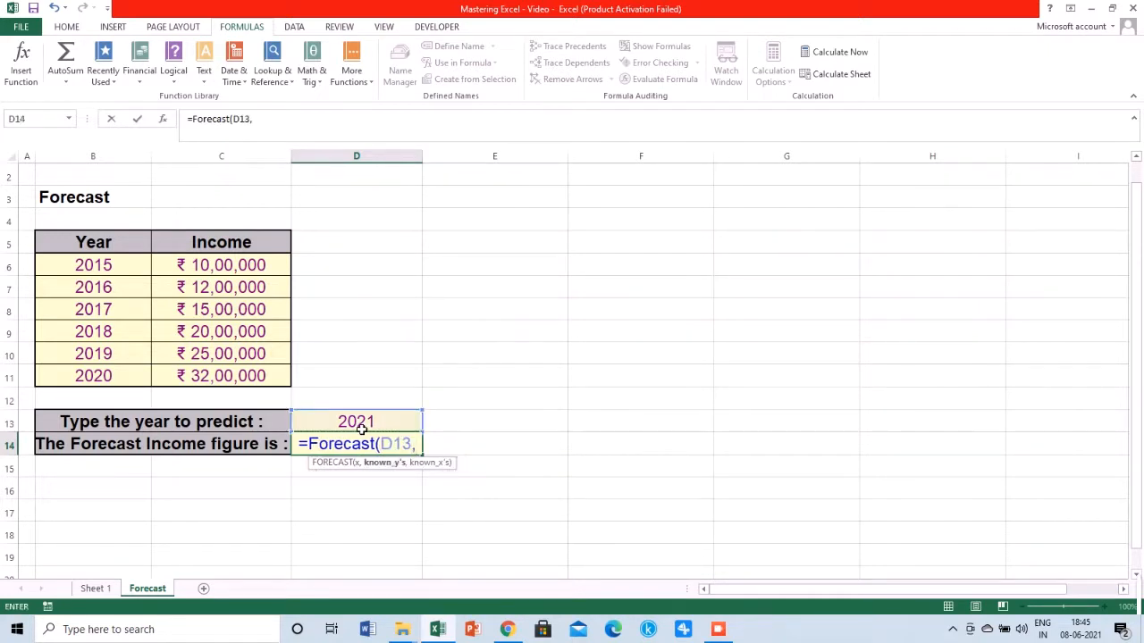
left_click(213, 269)
left_click_drag(214, 269, 208, 376)
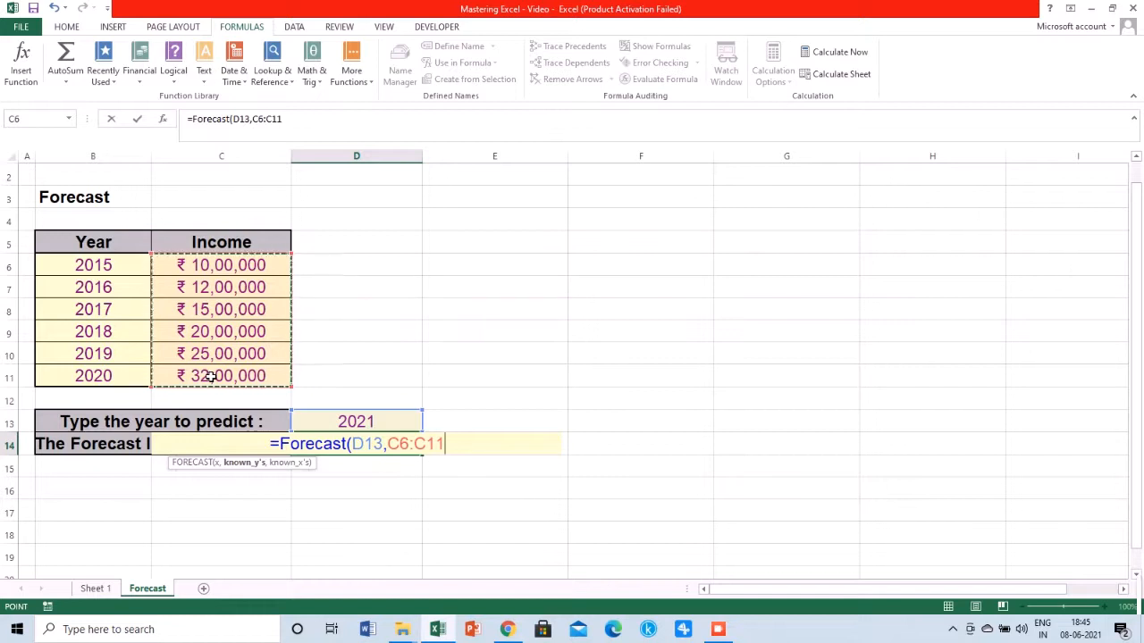
type(",")
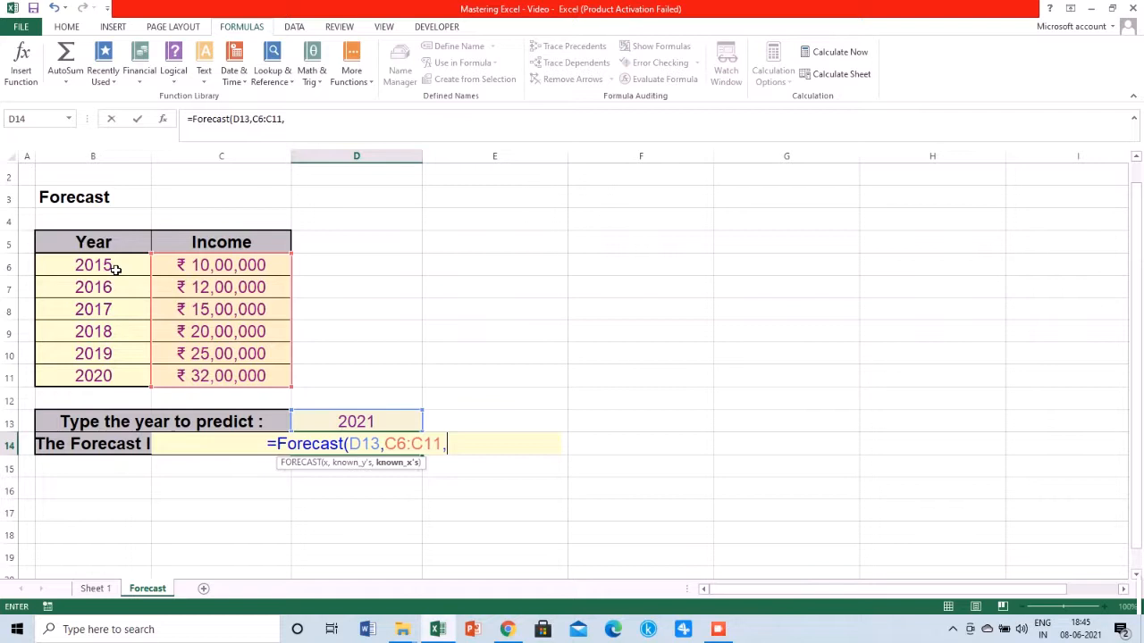
left_click_drag(116, 270, 117, 373)
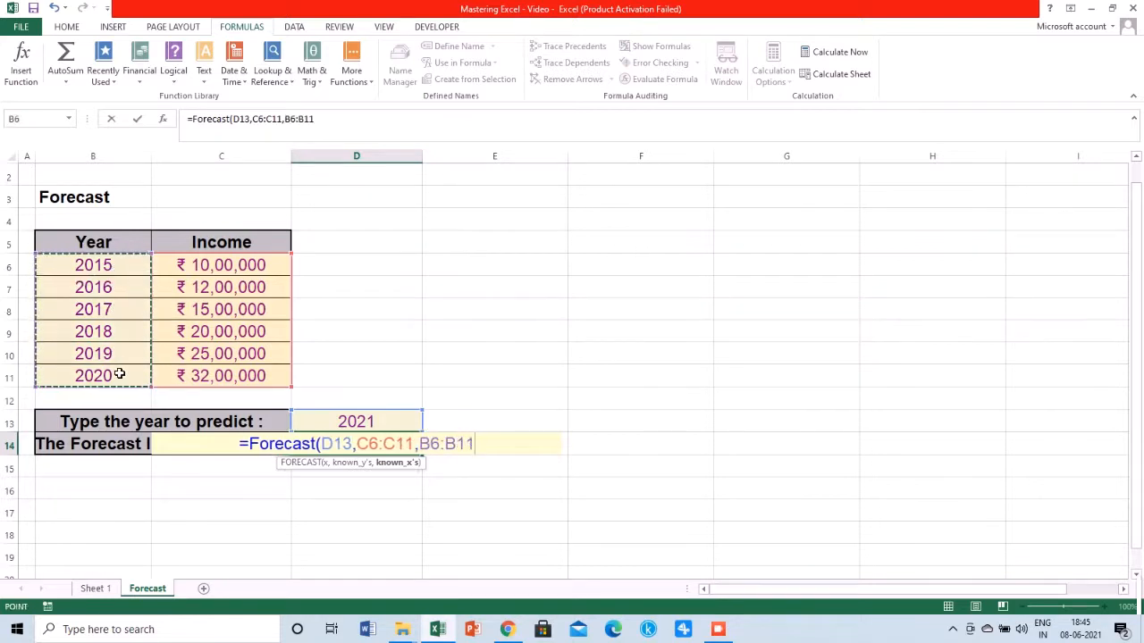
type(")")
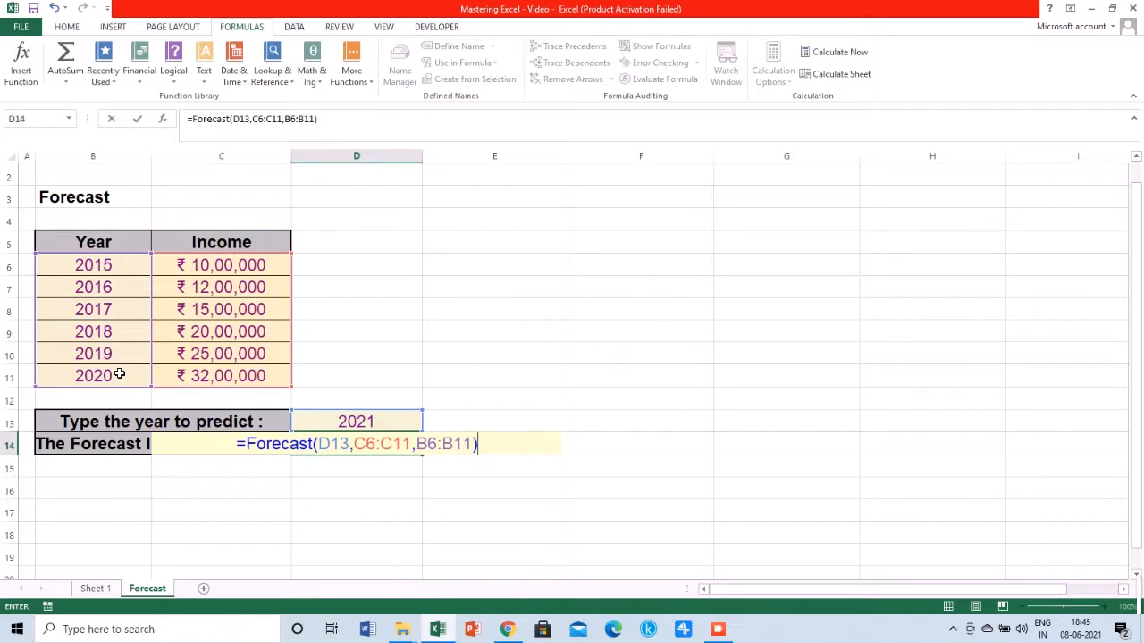
key("ctrl+shift+Return")
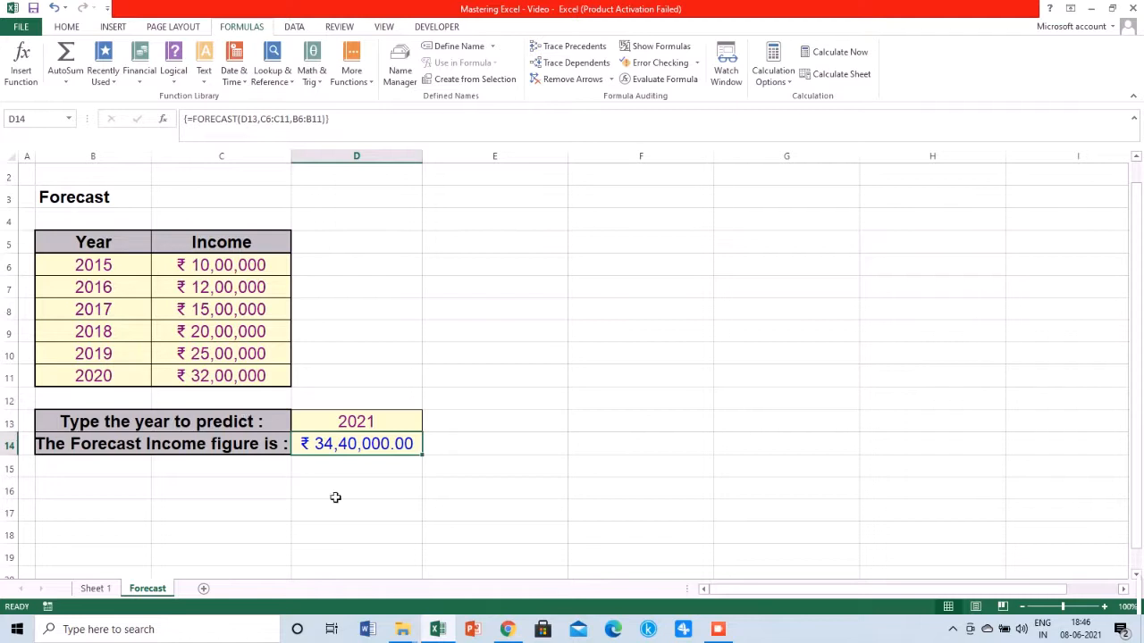
- Insert the statistical FORECAST function in E14 with X set to D13, Known_y's to C6:C11 and Known_x's to B6:B11
left_click(485, 450)
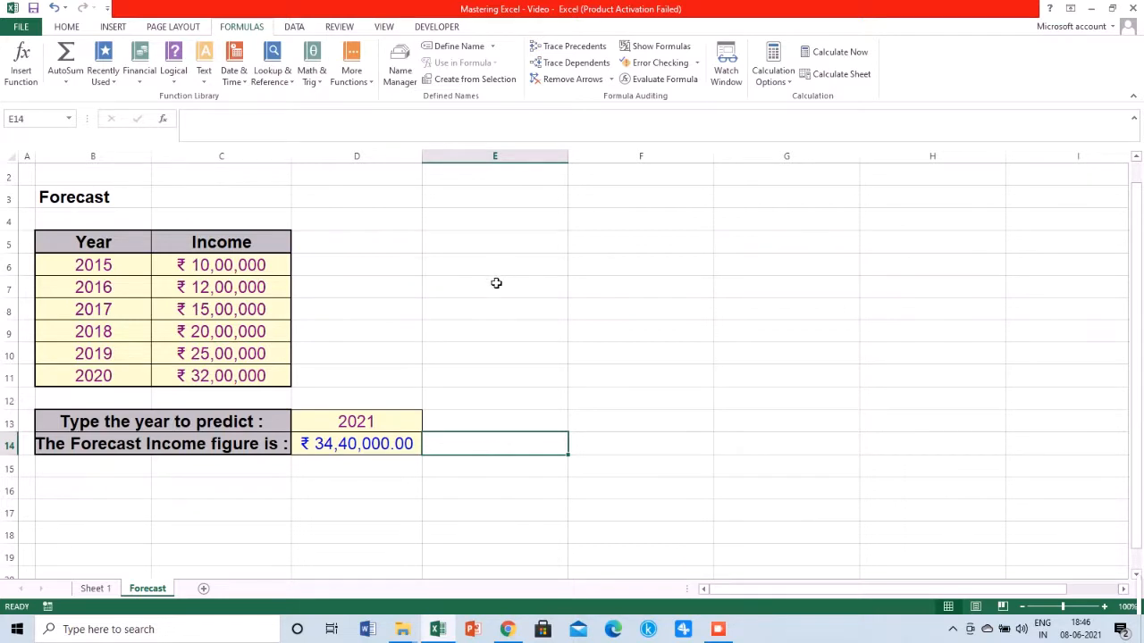
left_click(365, 77)
mouse_move(375, 97)
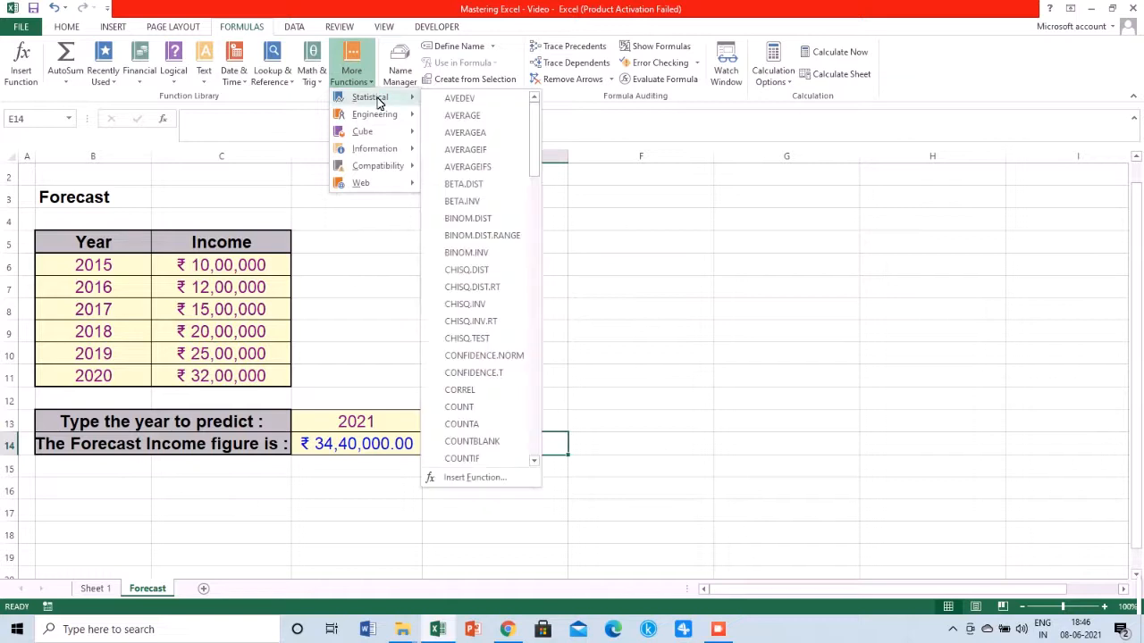
left_click_drag(533, 122, 536, 196)
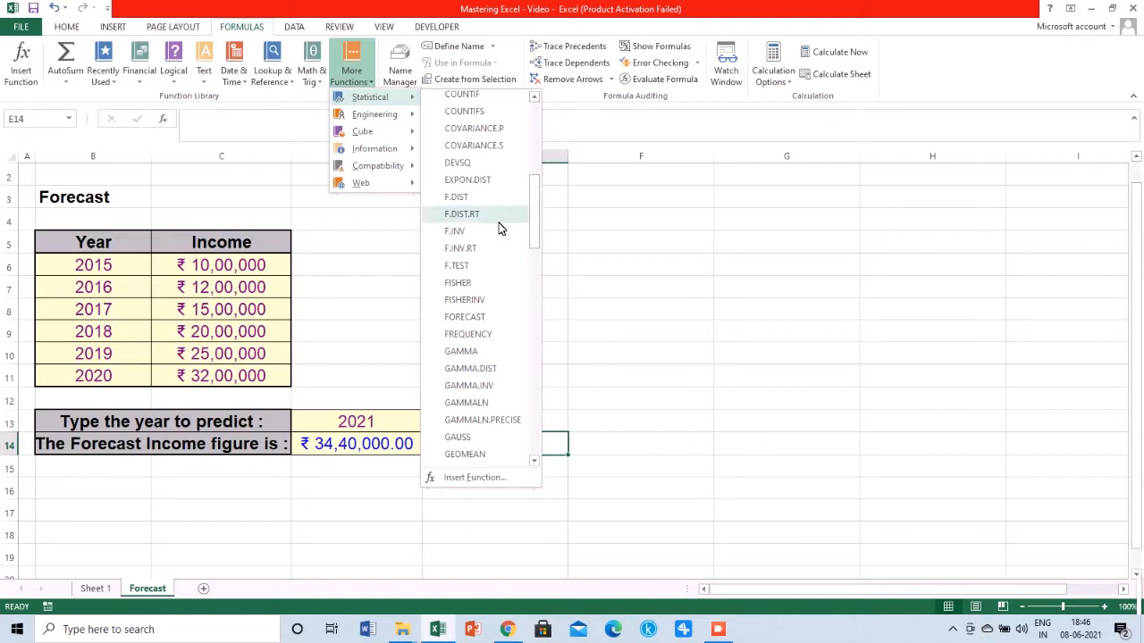
left_click(487, 318)
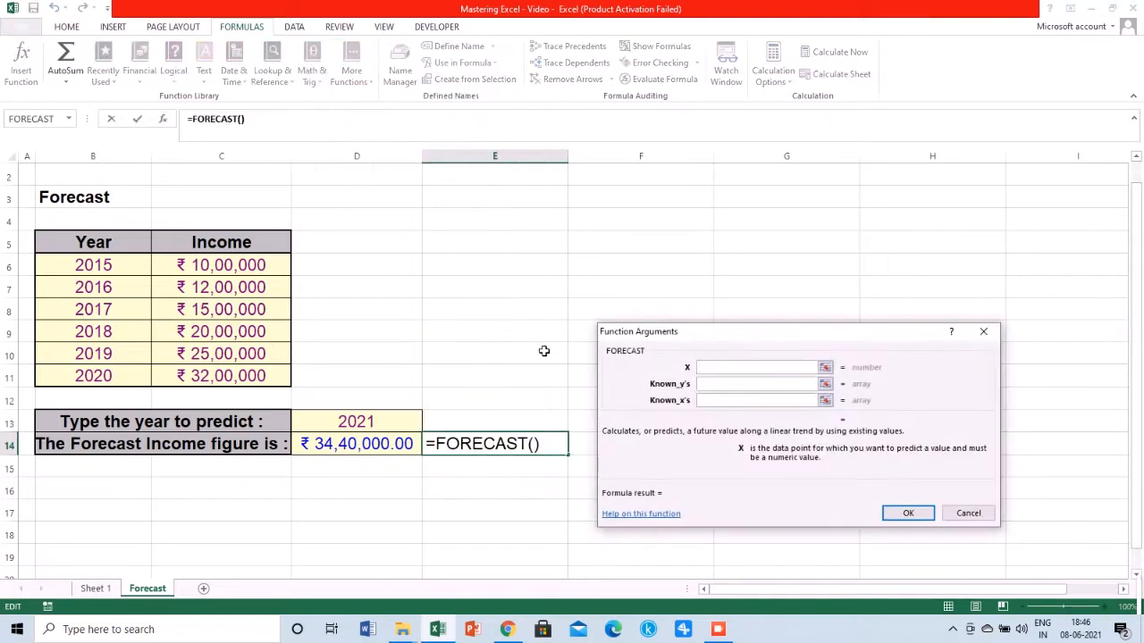
left_click(398, 424)
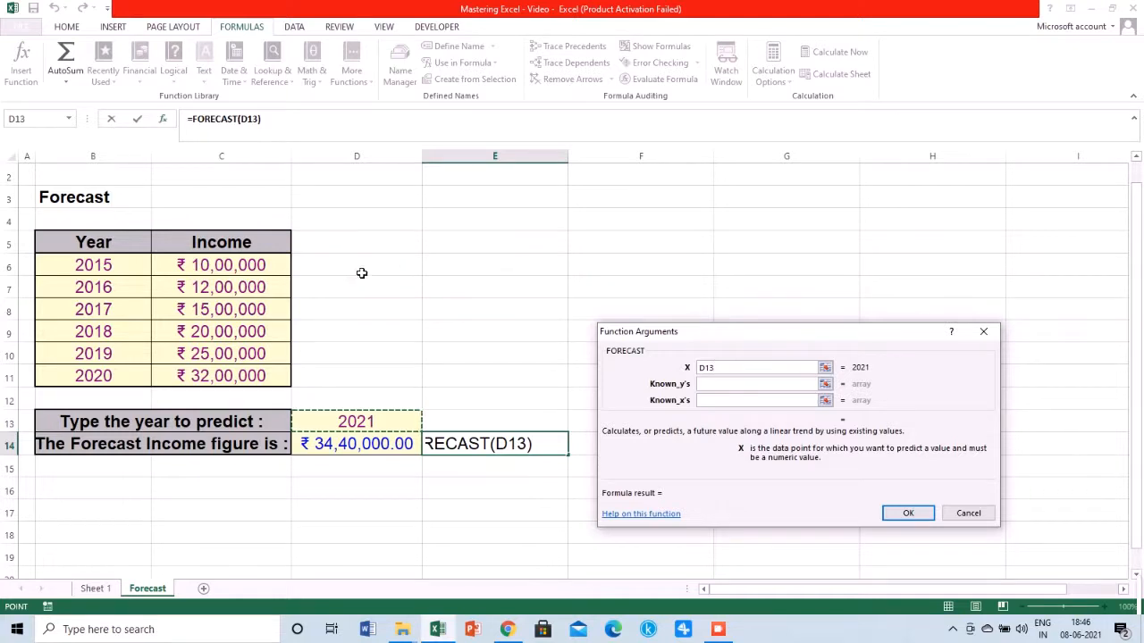
key("Tab")
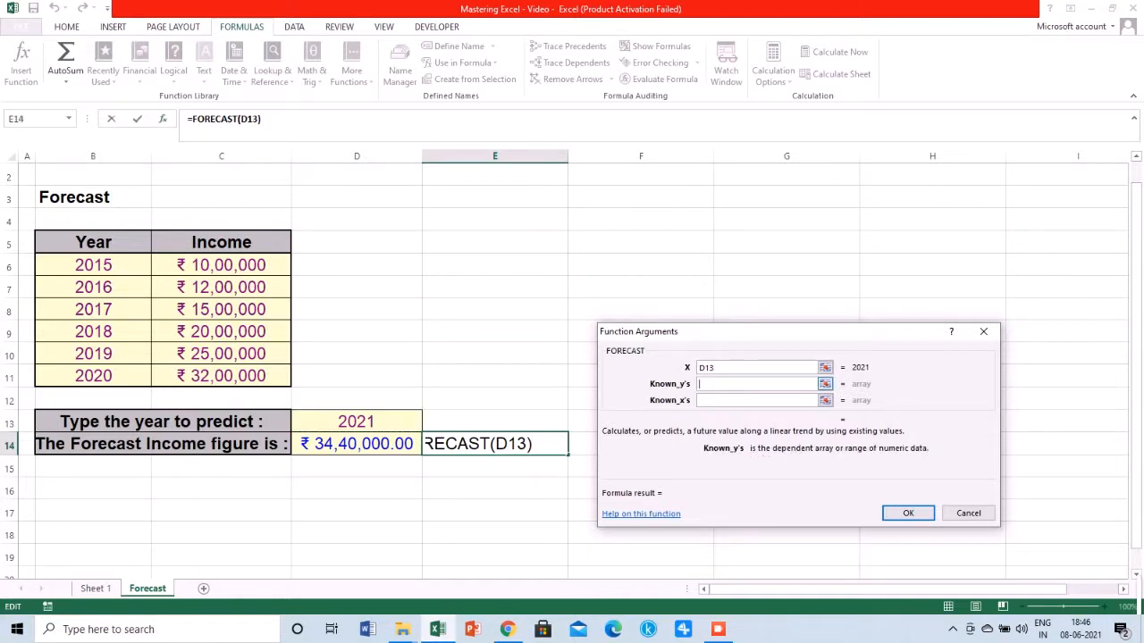
left_click_drag(256, 265, 256, 373)
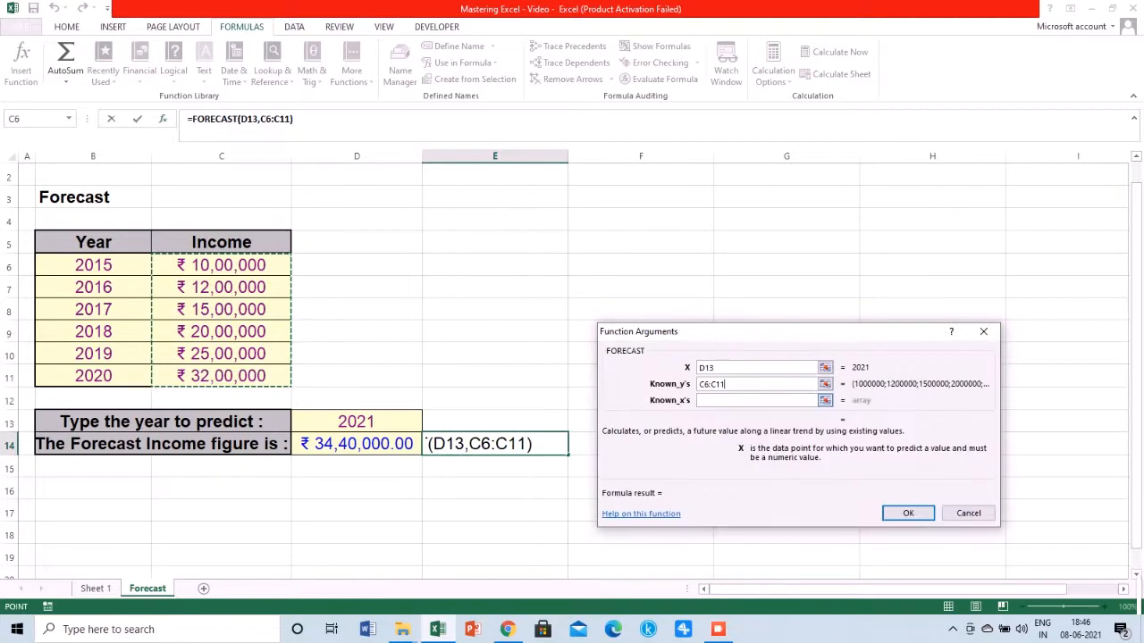
key("Tab")
left_click_drag(109, 265, 111, 374)
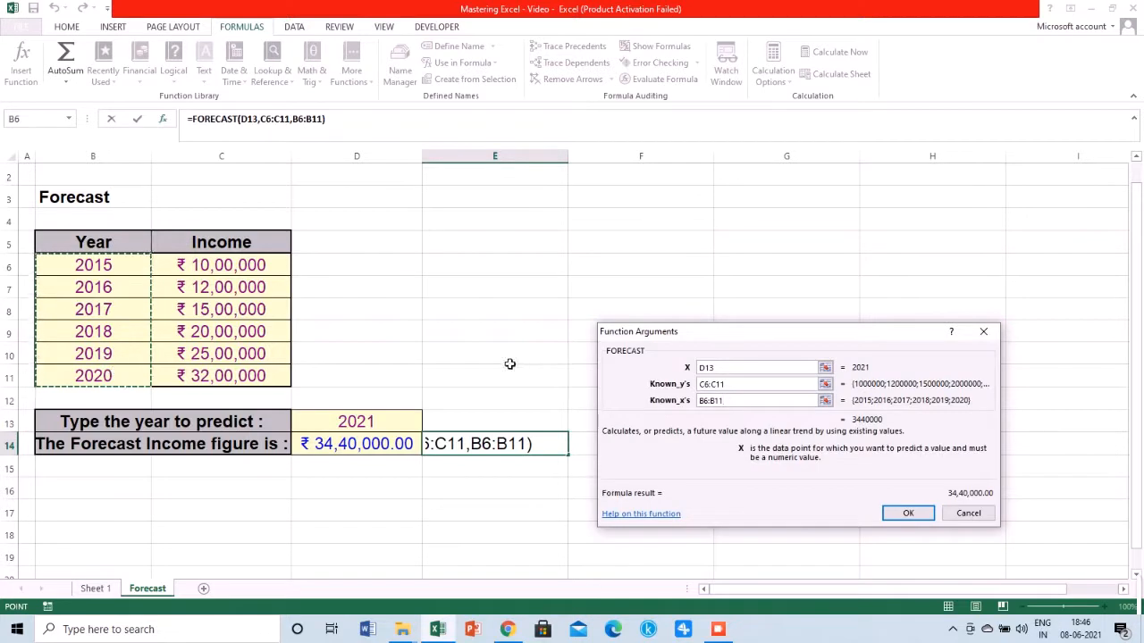
left_click(907, 514)
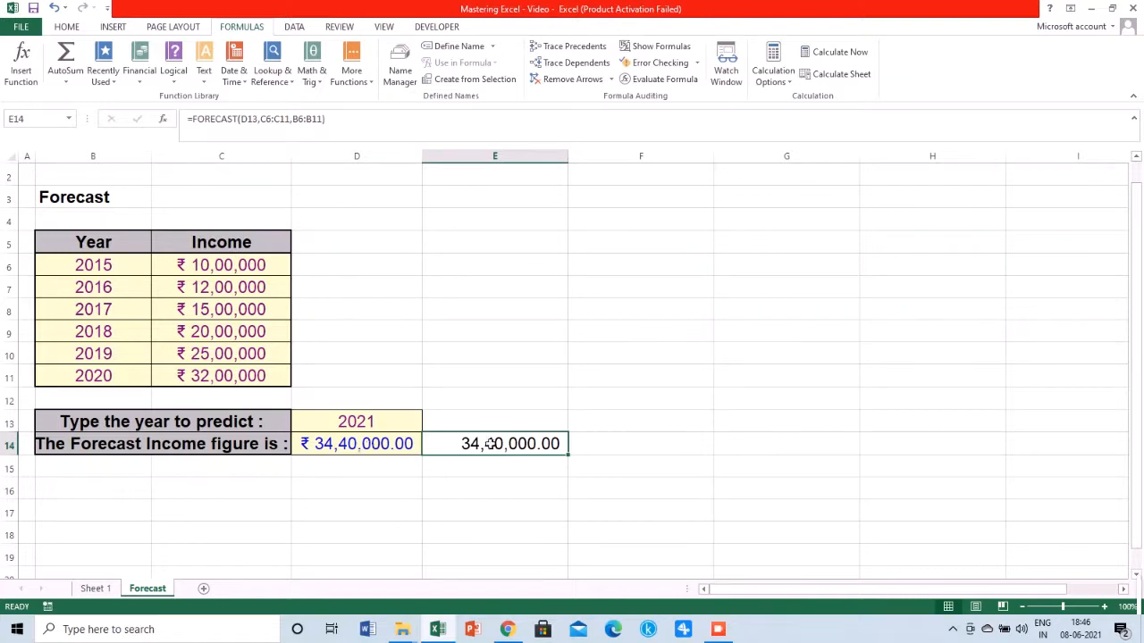
left_click(376, 443)
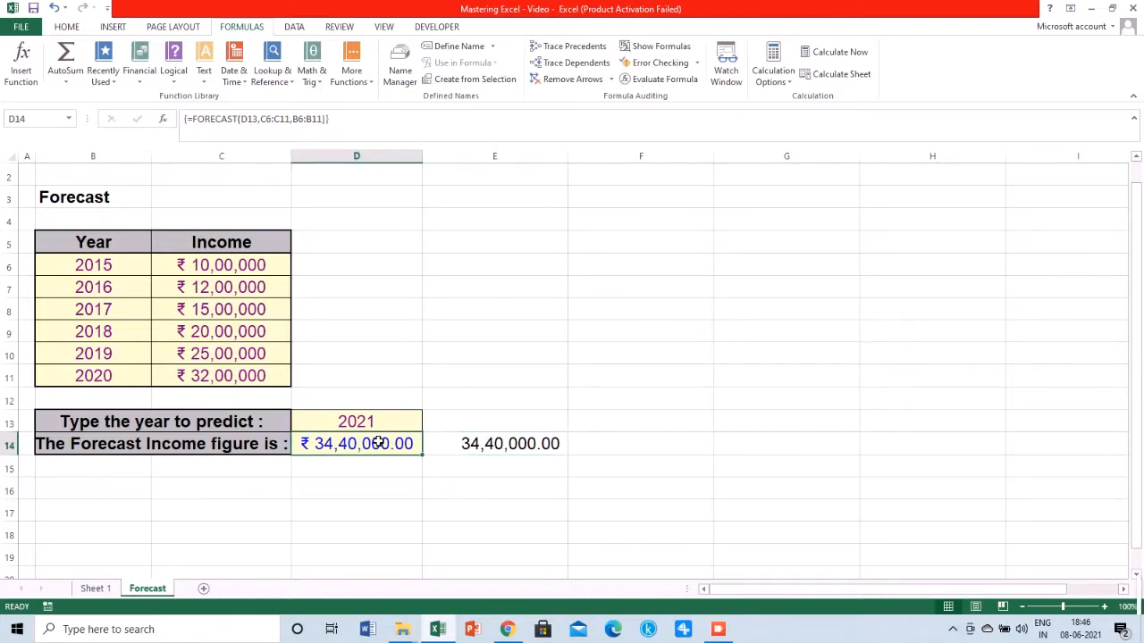
- Insert a 2-D clustered column chart of B5:C11 and place it beside the table, widened to reach column H
left_click_drag(89, 243, 218, 377)
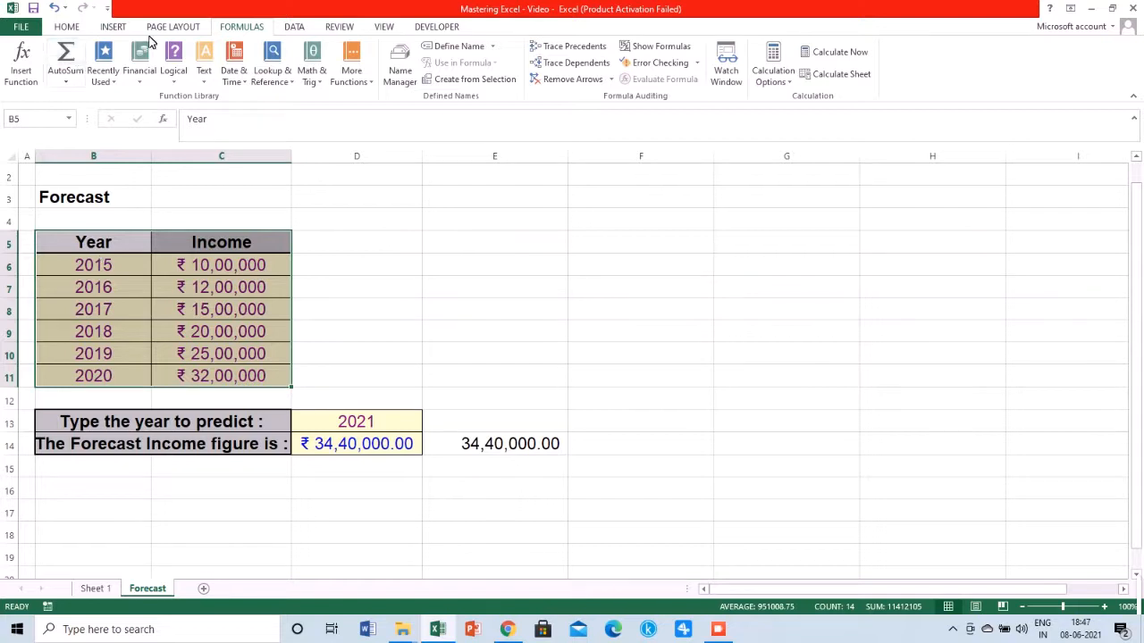
left_click(113, 29)
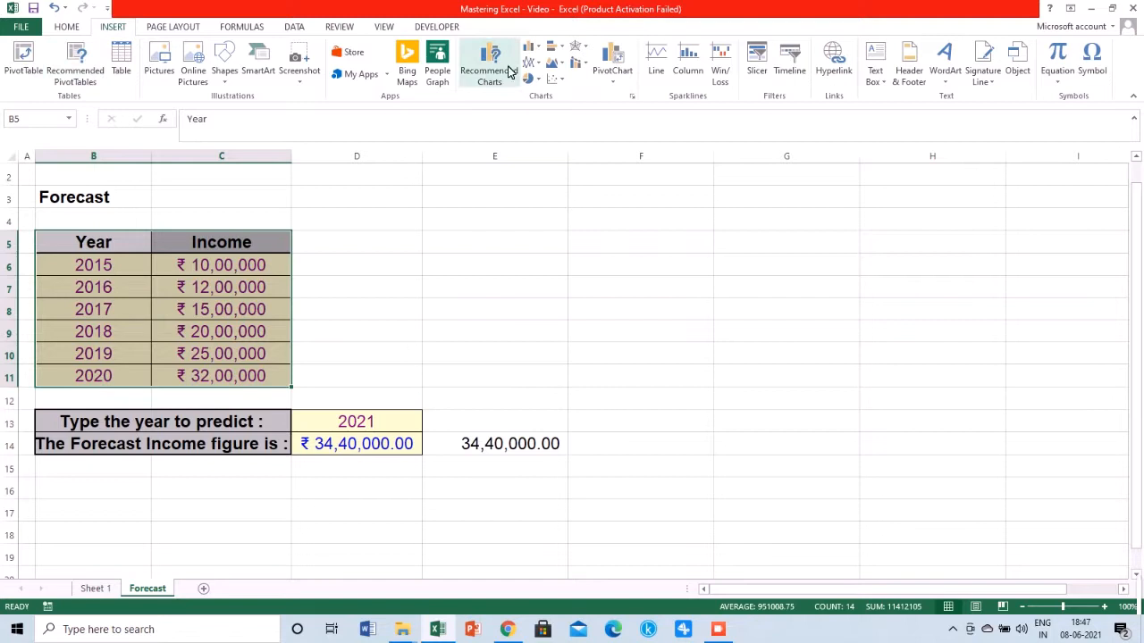
left_click(530, 49)
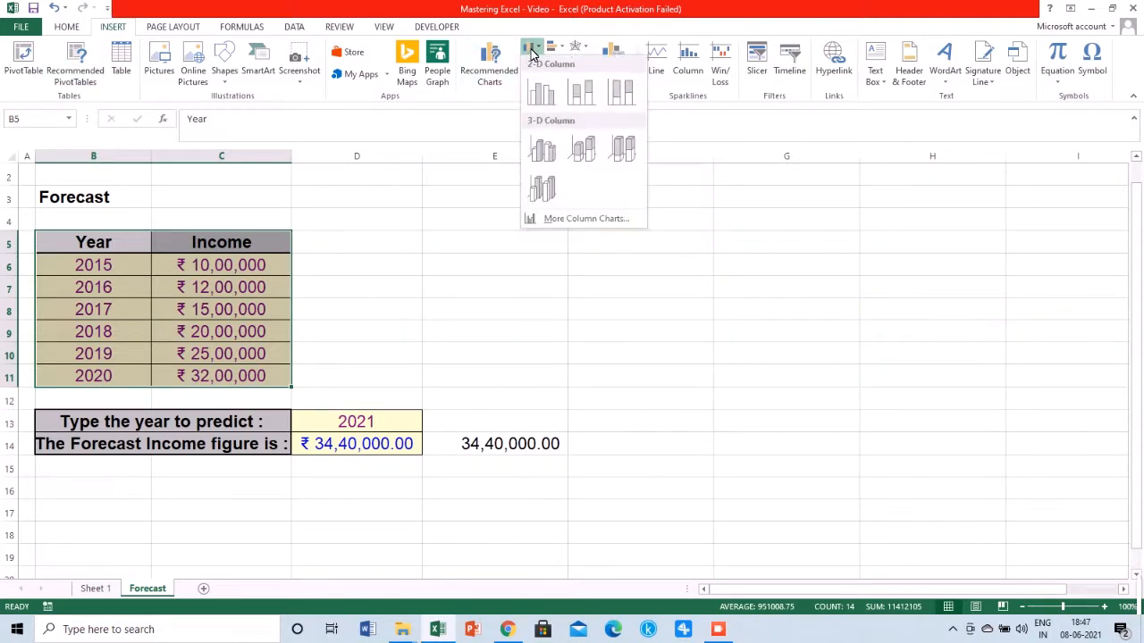
left_click(543, 95)
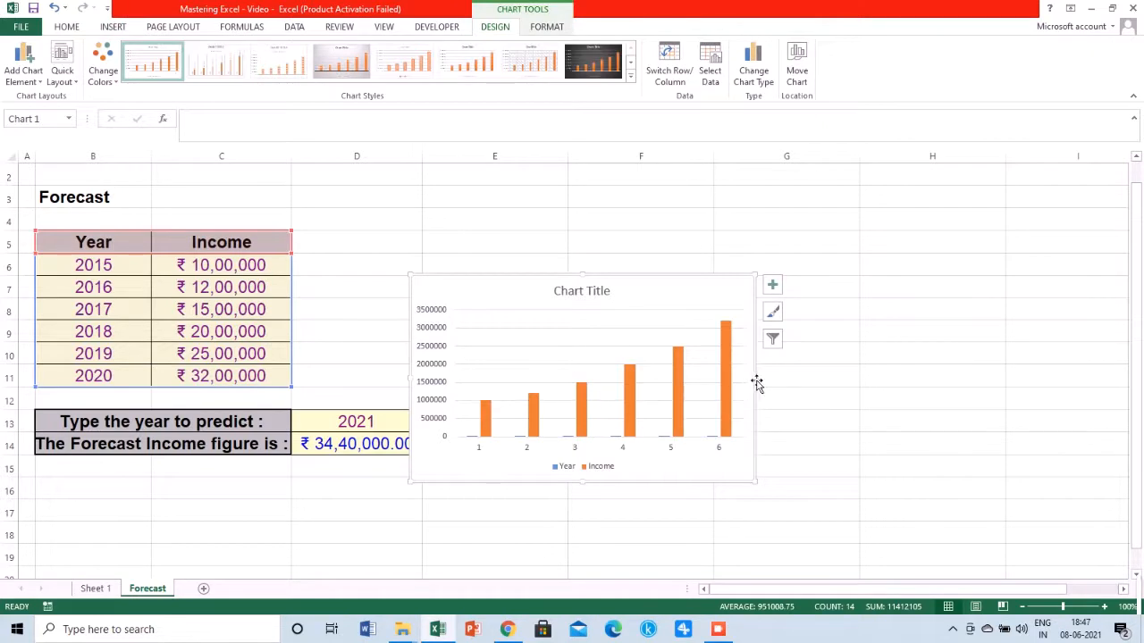
left_click_drag(679, 483, 685, 394)
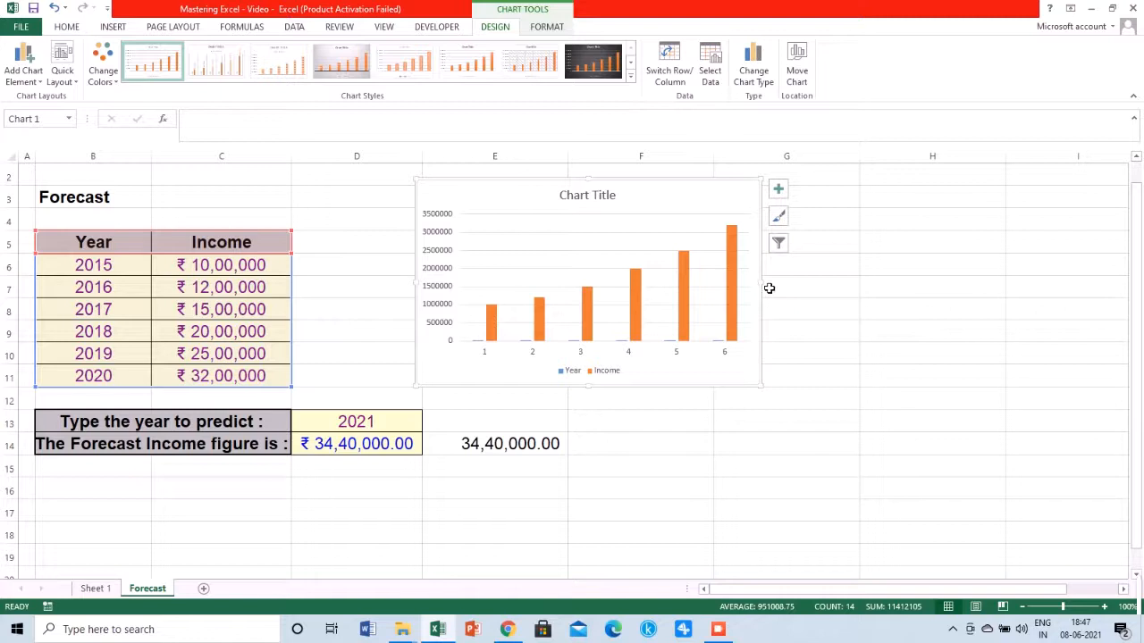
left_click_drag(769, 284, 881, 286)
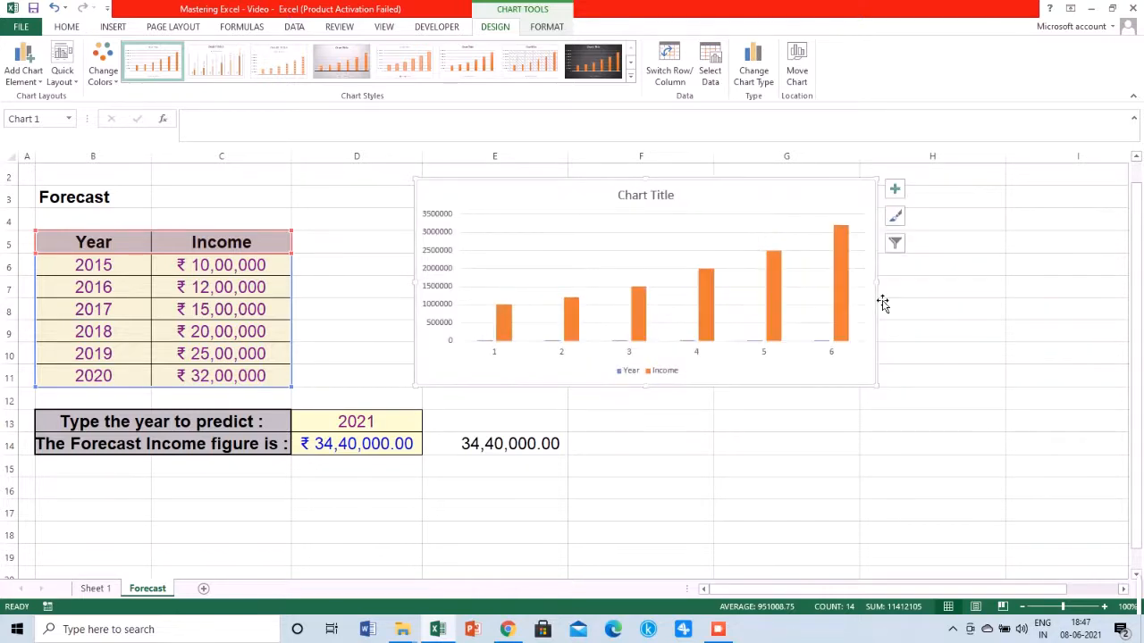
- Set the font size of the chart's Year and Income legend to 14
left_click(630, 371)
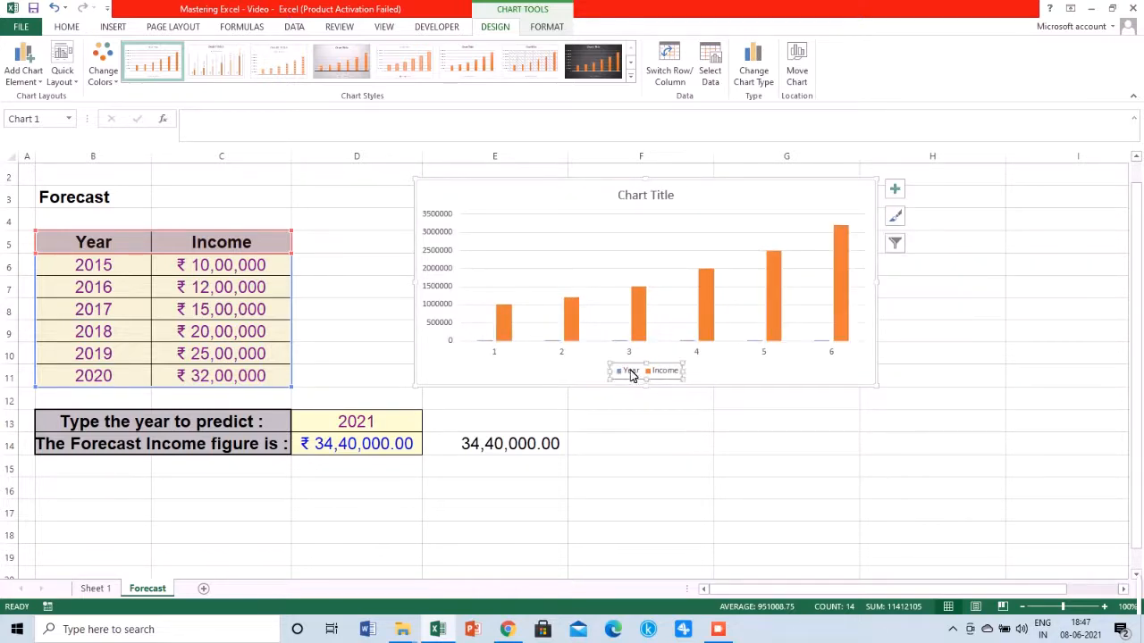
left_click(67, 27)
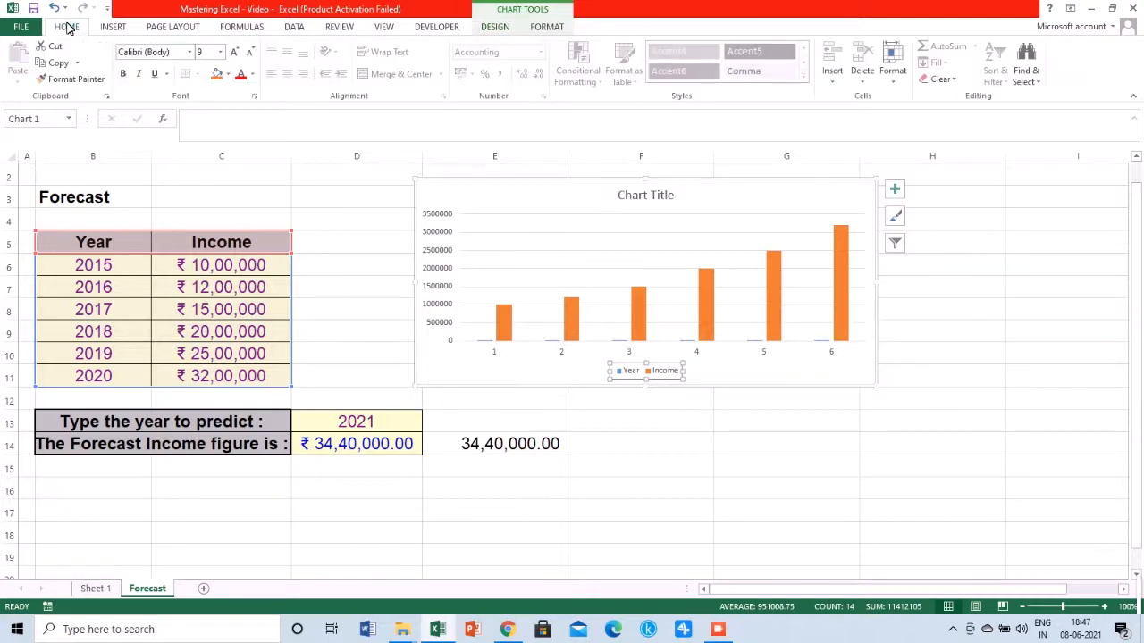
left_click(221, 52)
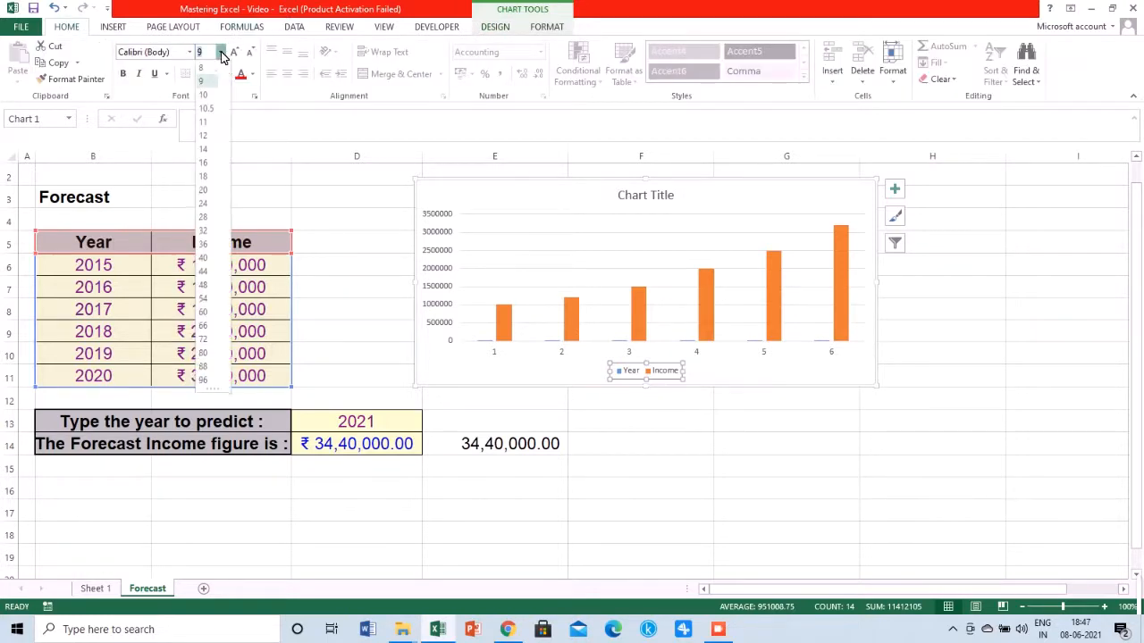
left_click(212, 150)
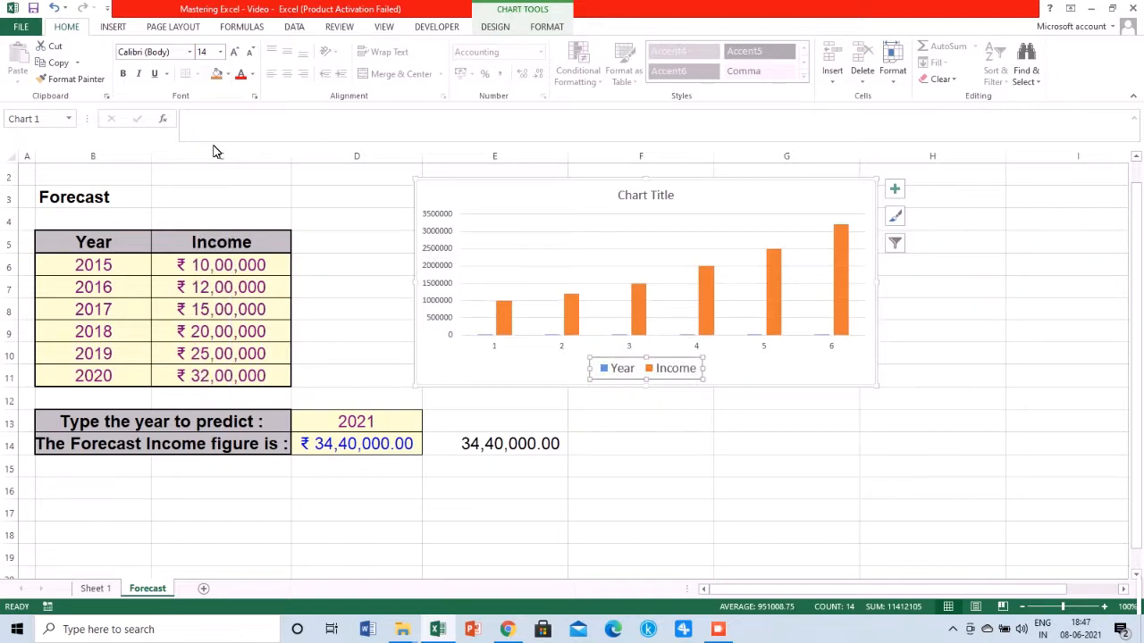
- Change the font of the chart's Year and Income legend to Arial
left_click(190, 53)
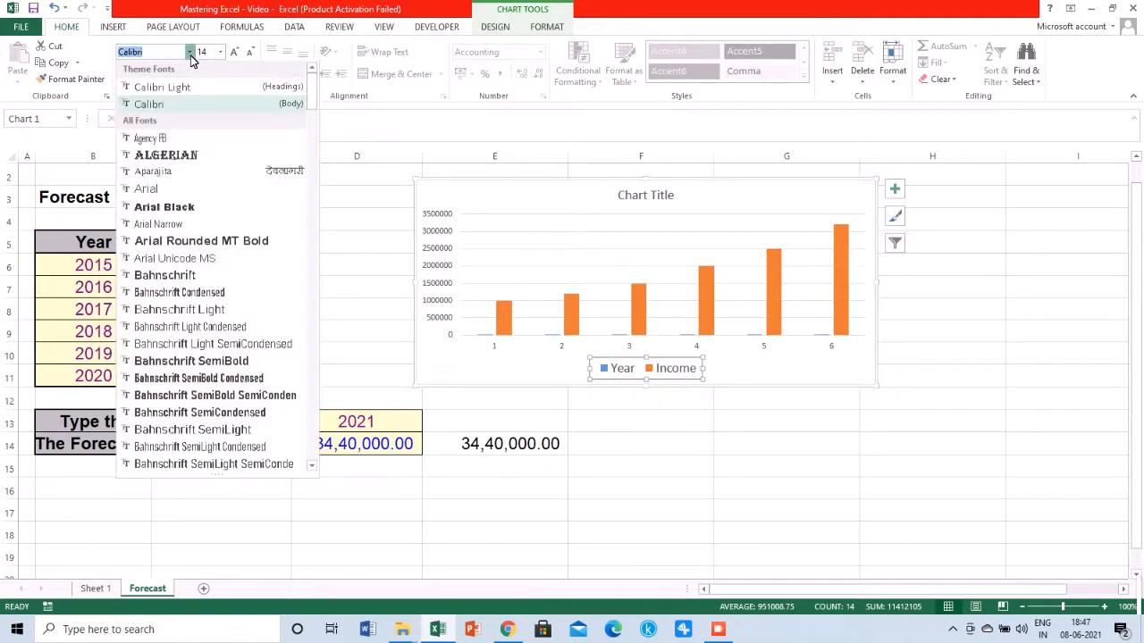
left_click(181, 190)
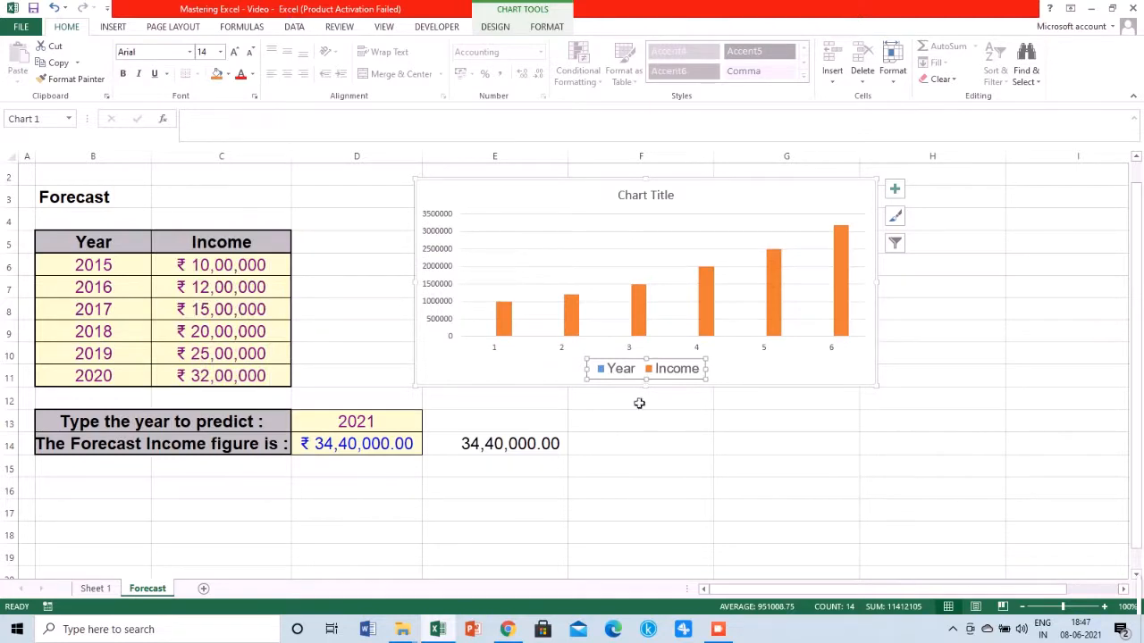
left_click(731, 272)
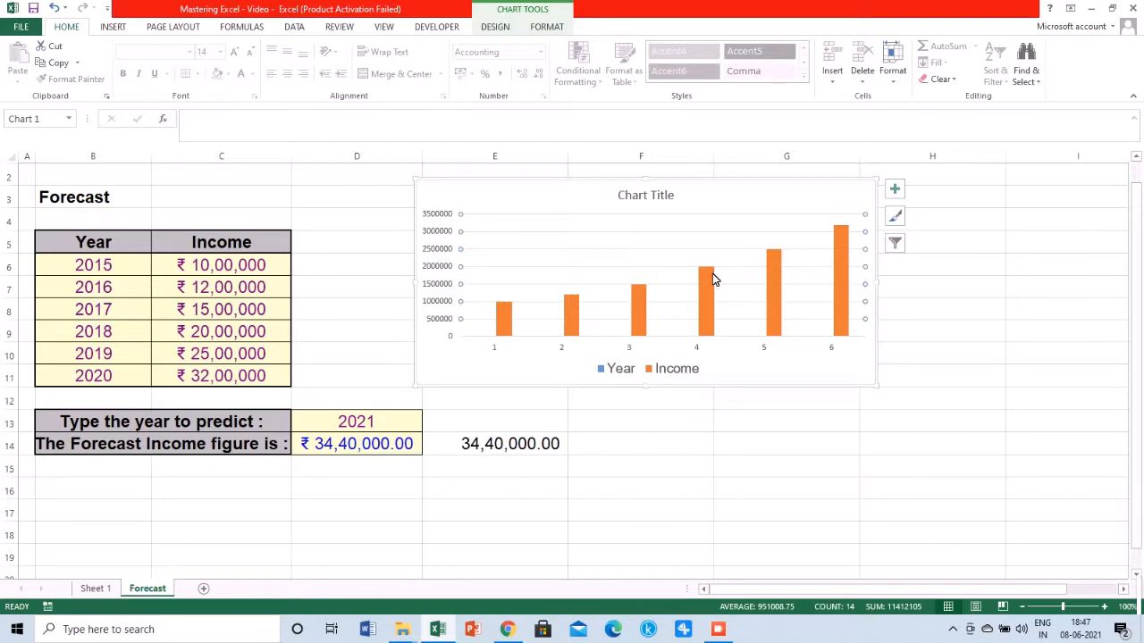
- In the chart's data source, exclude the Year series and use B6:B11 as the horizontal axis labels
left_click(706, 280)
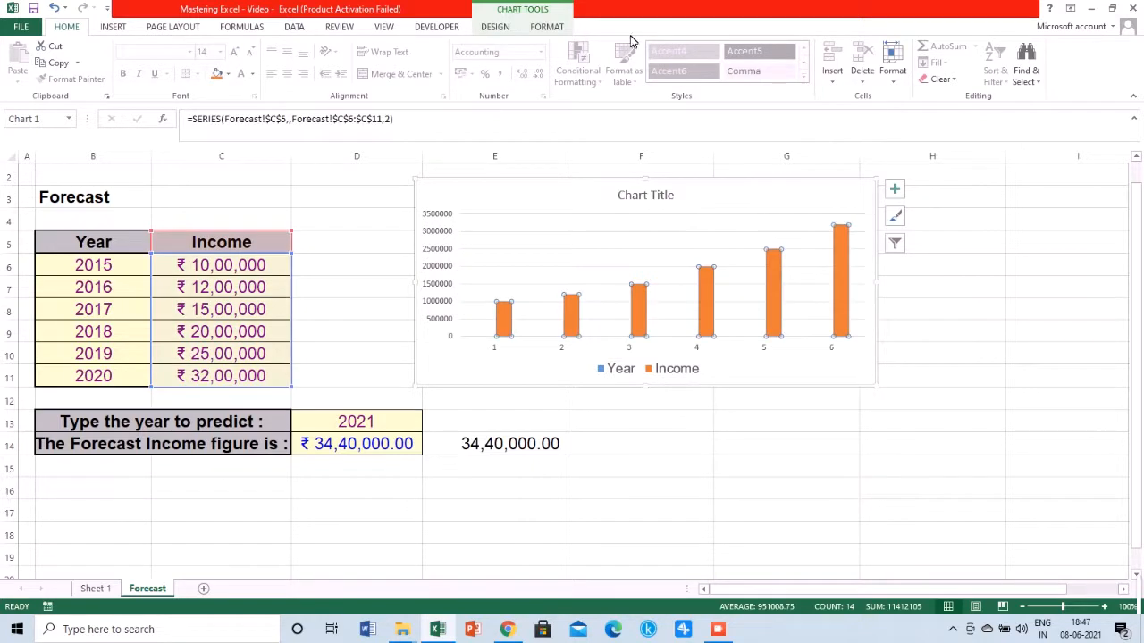
left_click(497, 27)
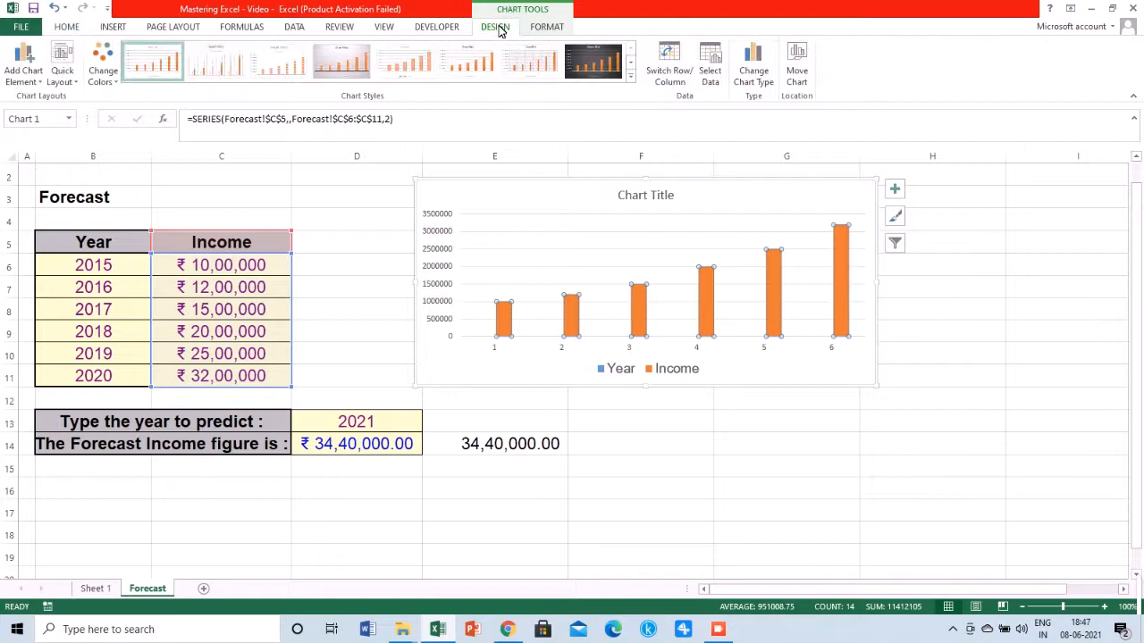
left_click(712, 70)
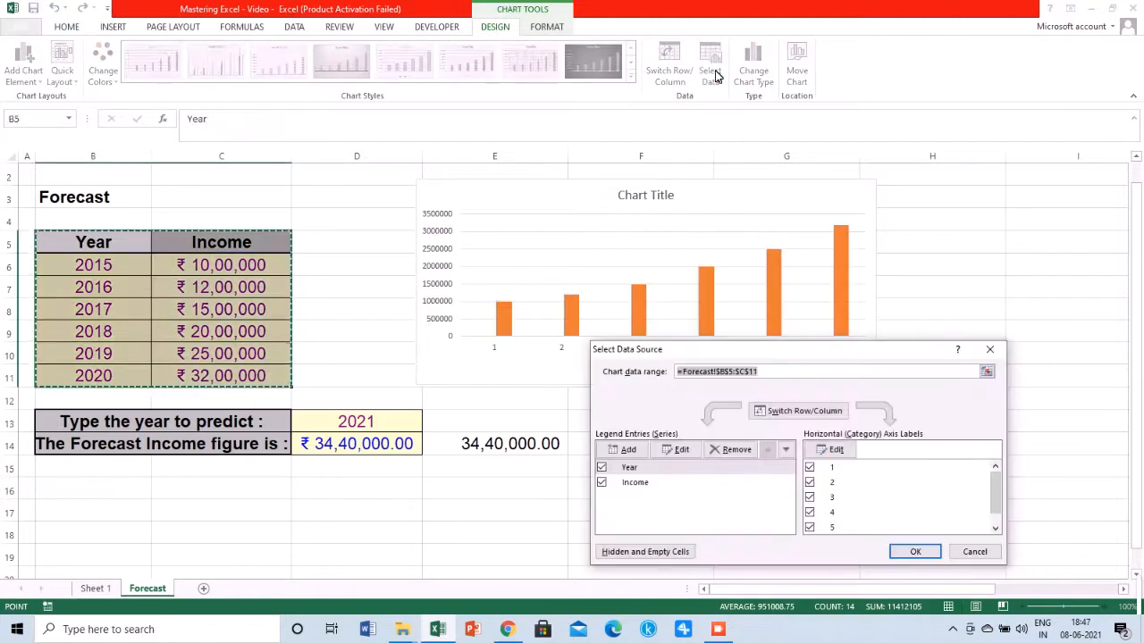
left_click(601, 468)
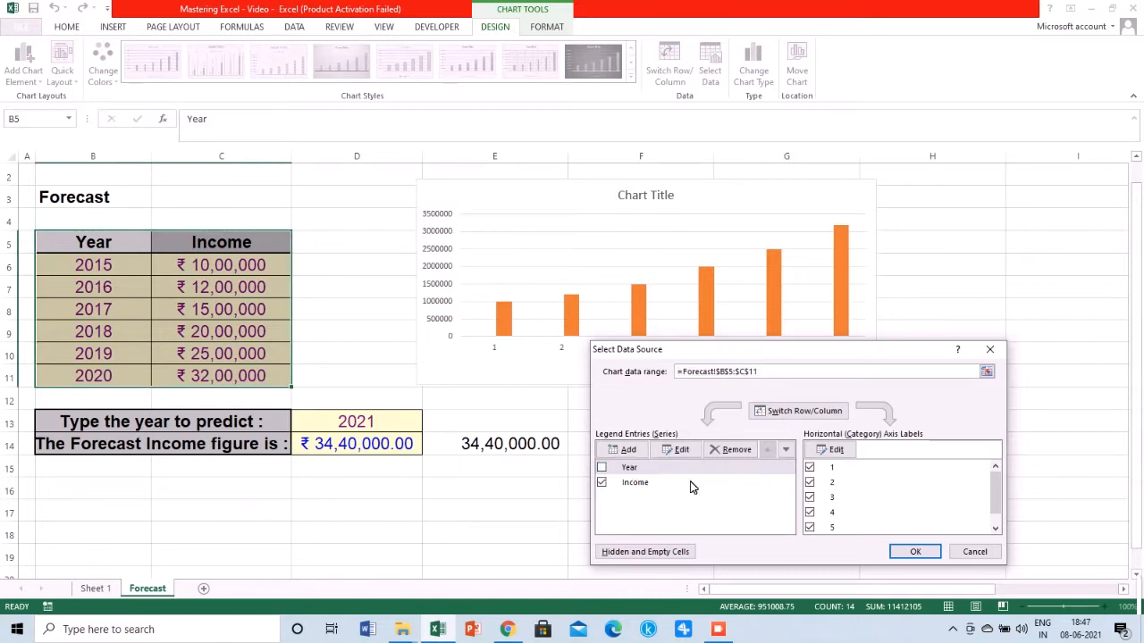
left_click(828, 450)
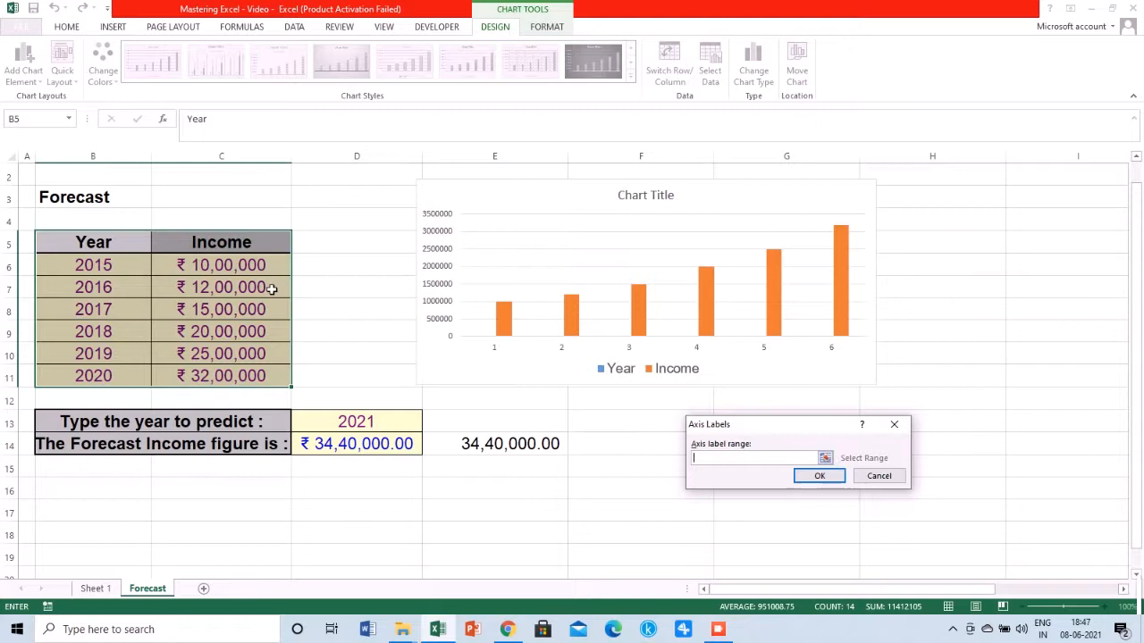
left_click_drag(101, 273, 97, 374)
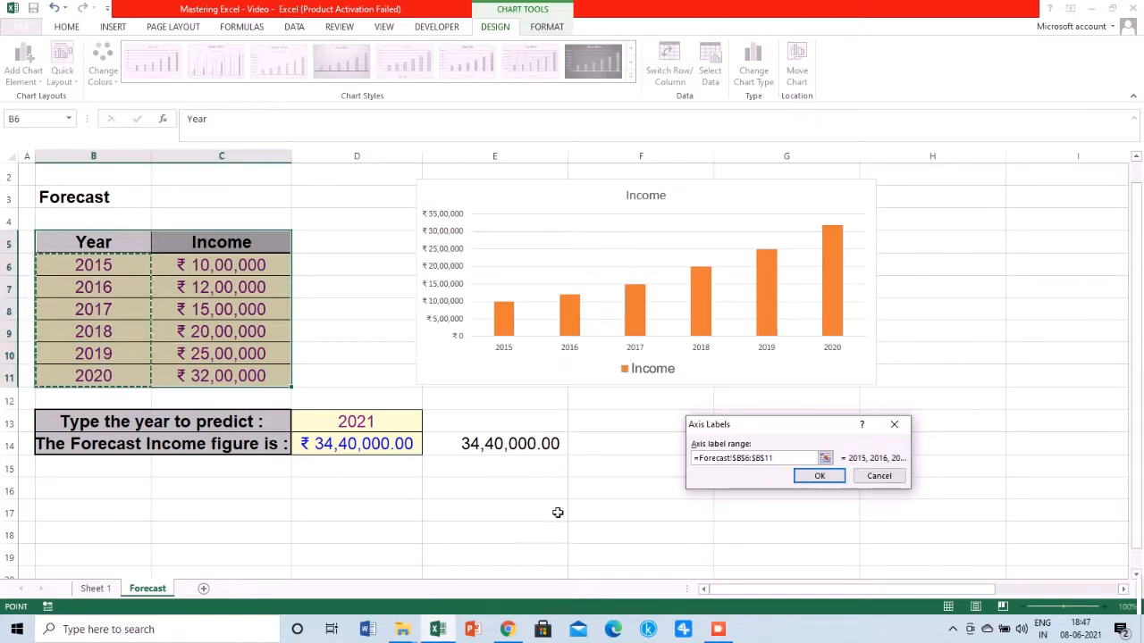
left_click(822, 476)
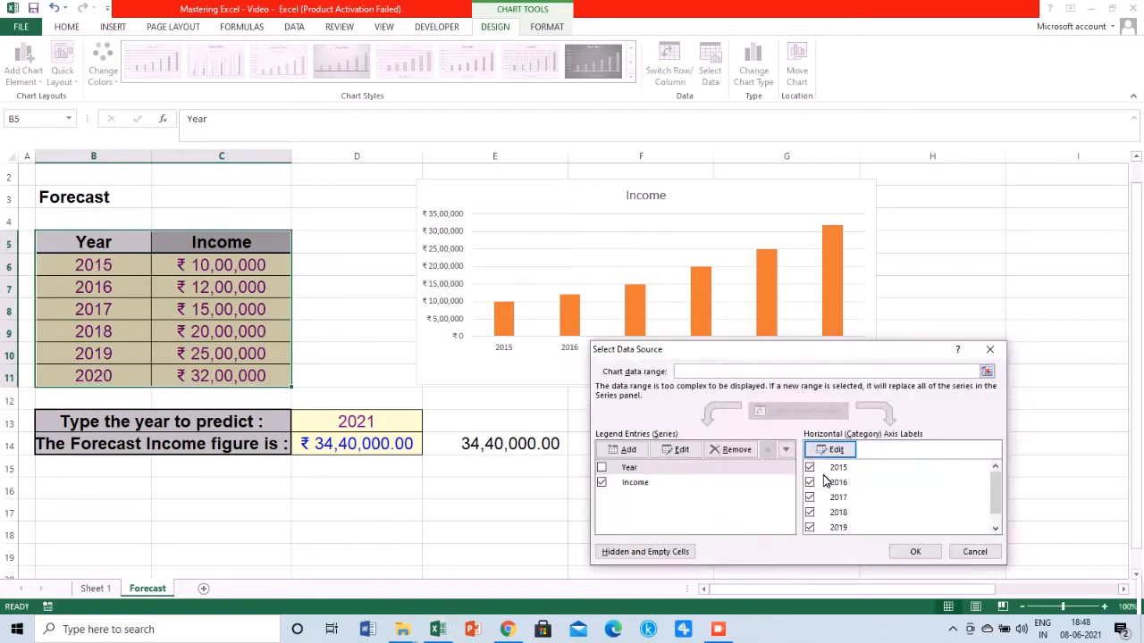
left_click(917, 553)
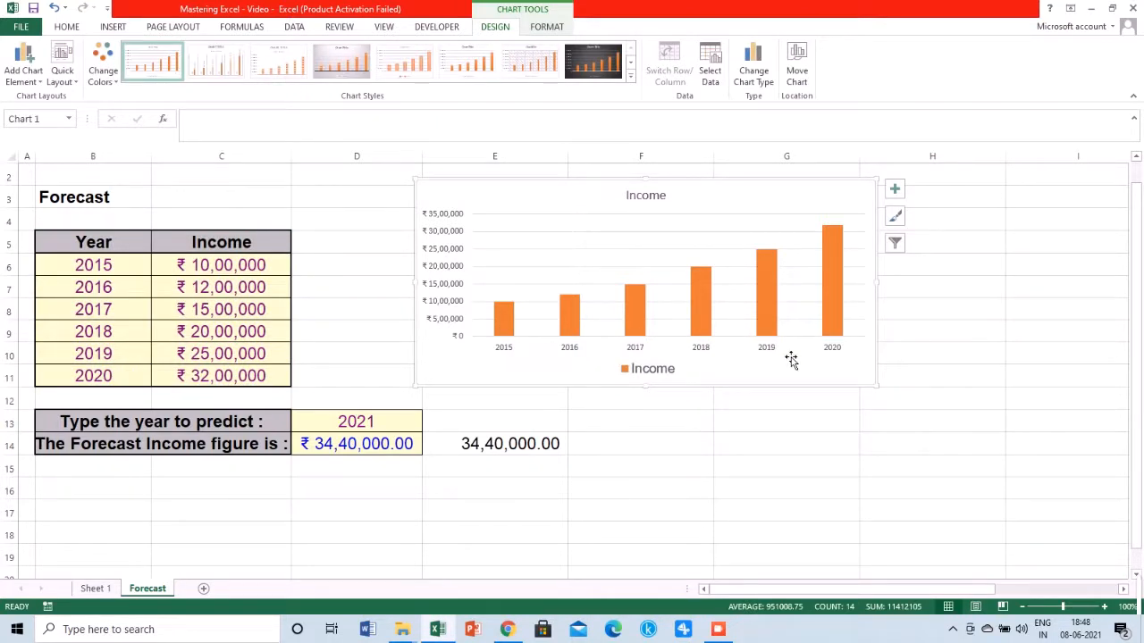
- Add Outside End data labels to the Income columns and widen the chart further into column H
left_click(509, 353)
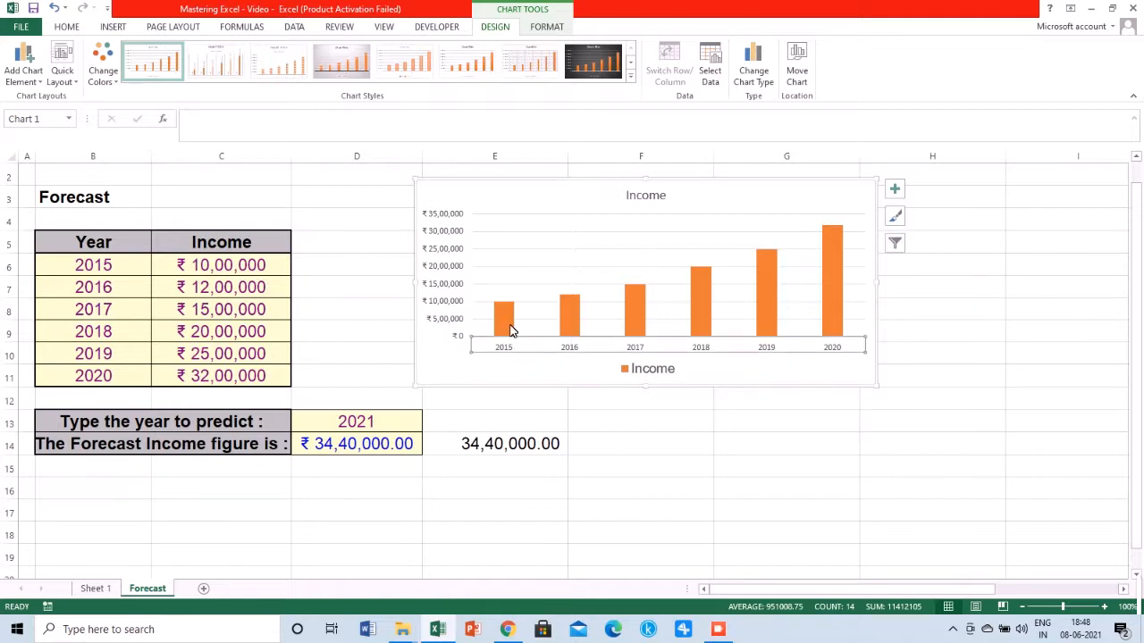
left_click(503, 328)
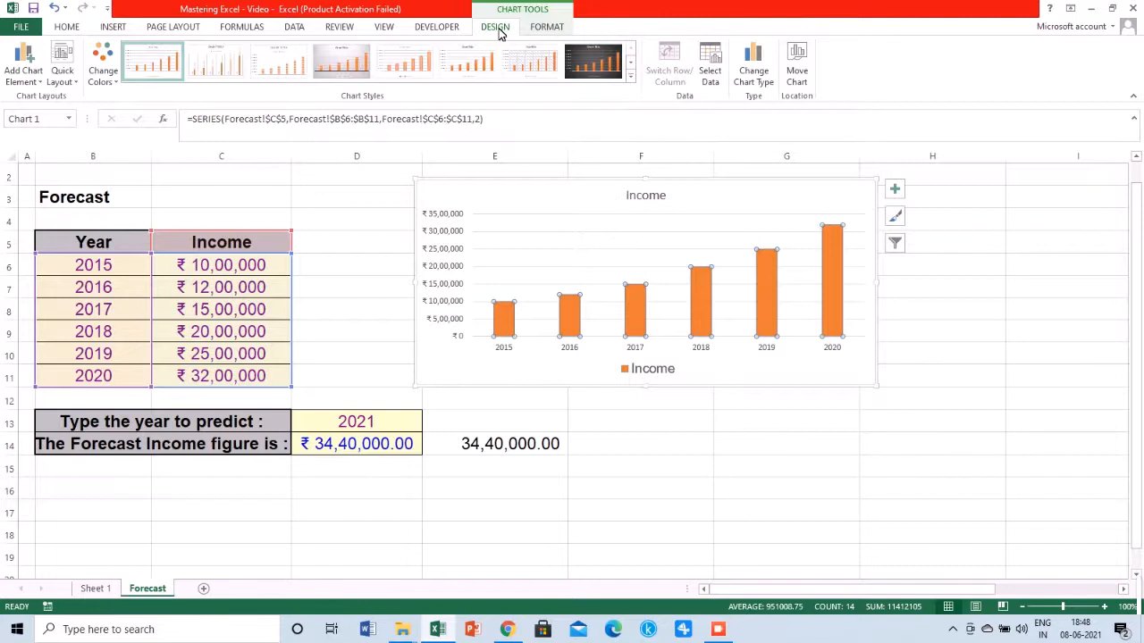
left_click(35, 81)
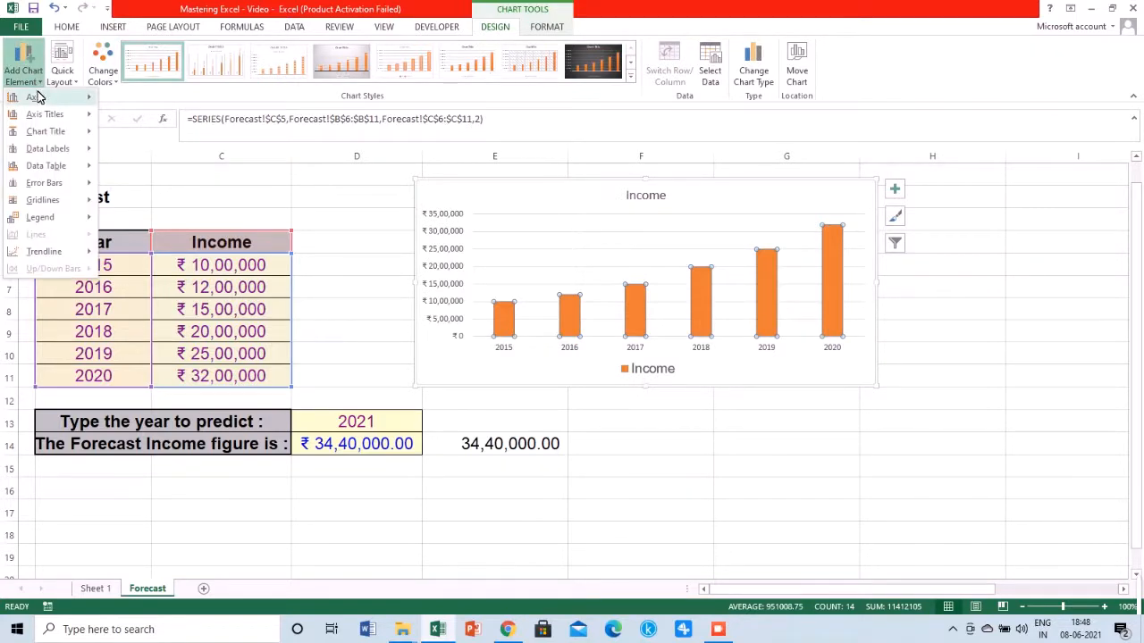
mouse_move(57, 150)
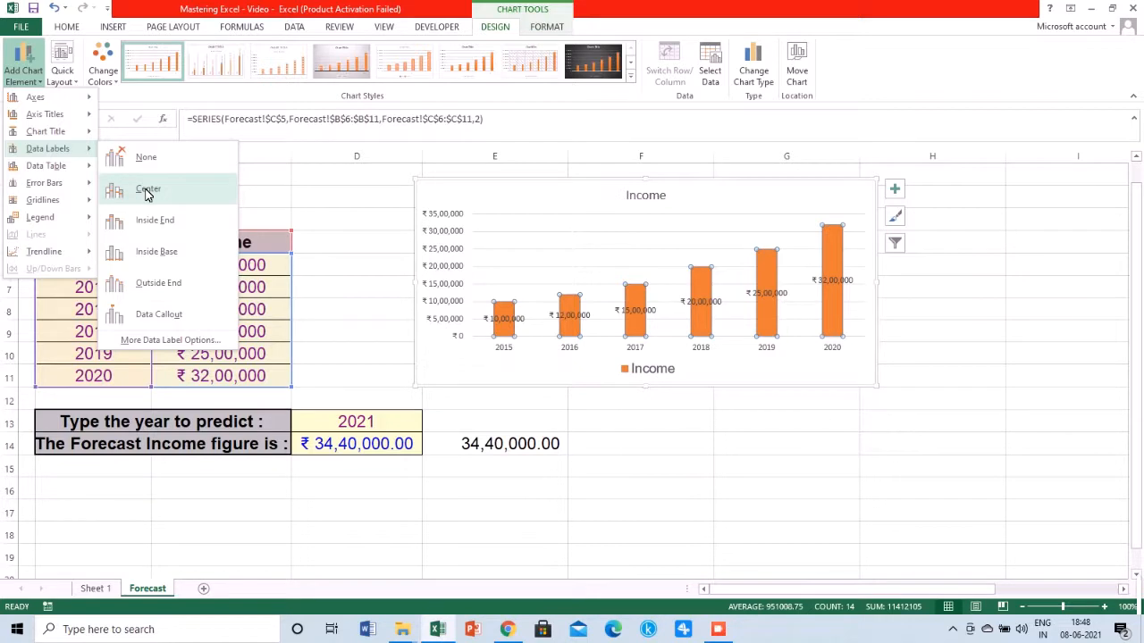
left_click(165, 291)
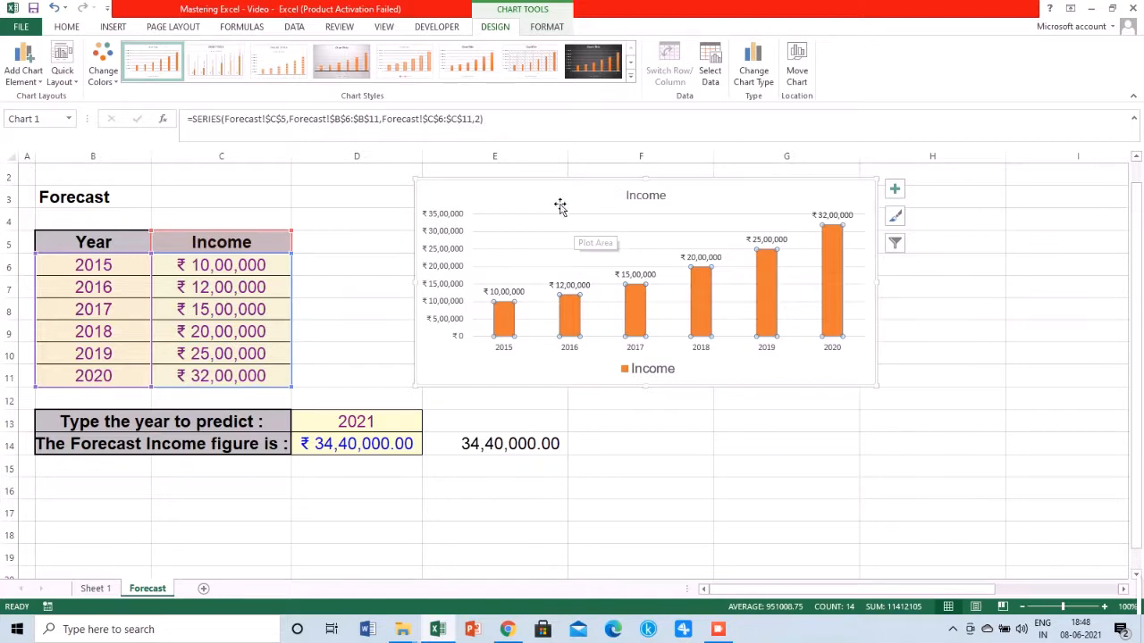
left_click_drag(877, 283, 921, 284)
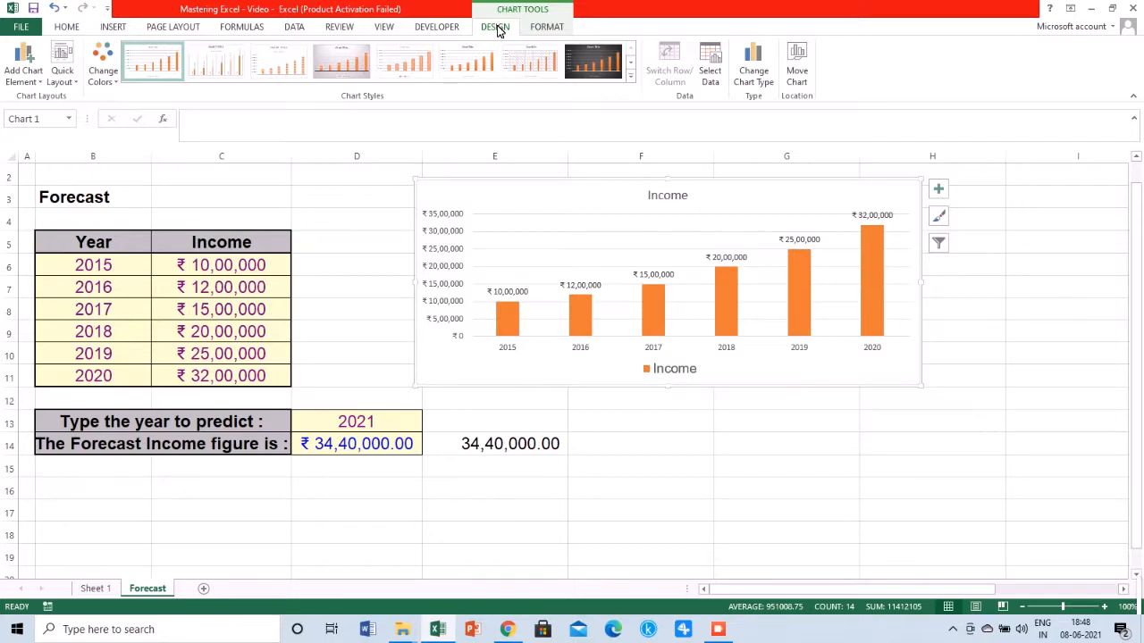
- Add a Linear Forecast trendline to the Income series in the chart
left_click(39, 83)
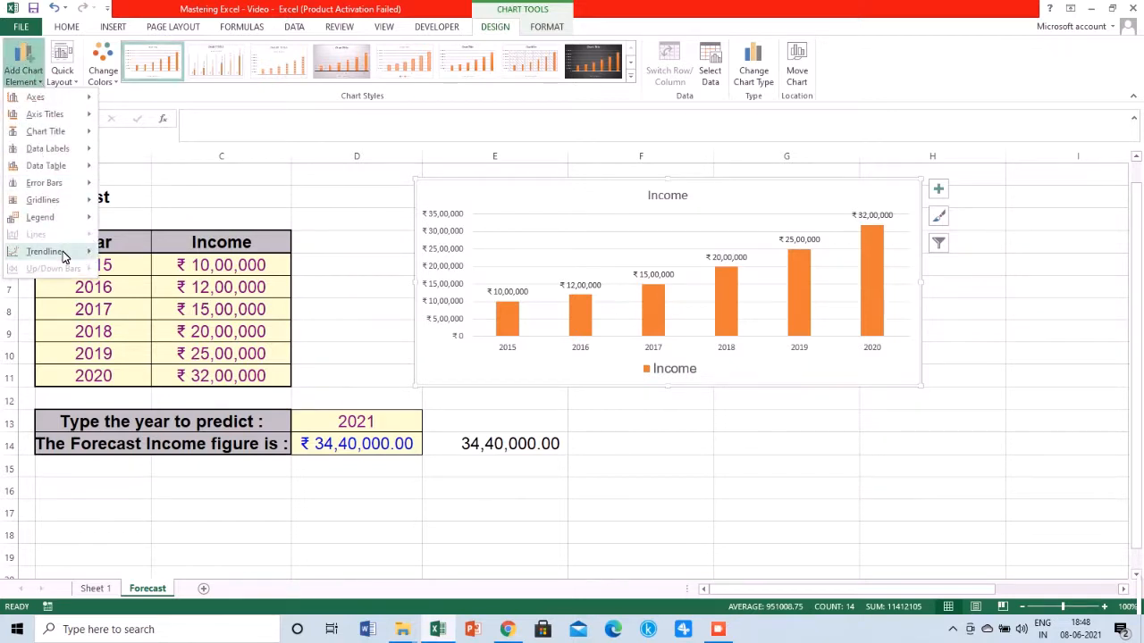
mouse_move(66, 254)
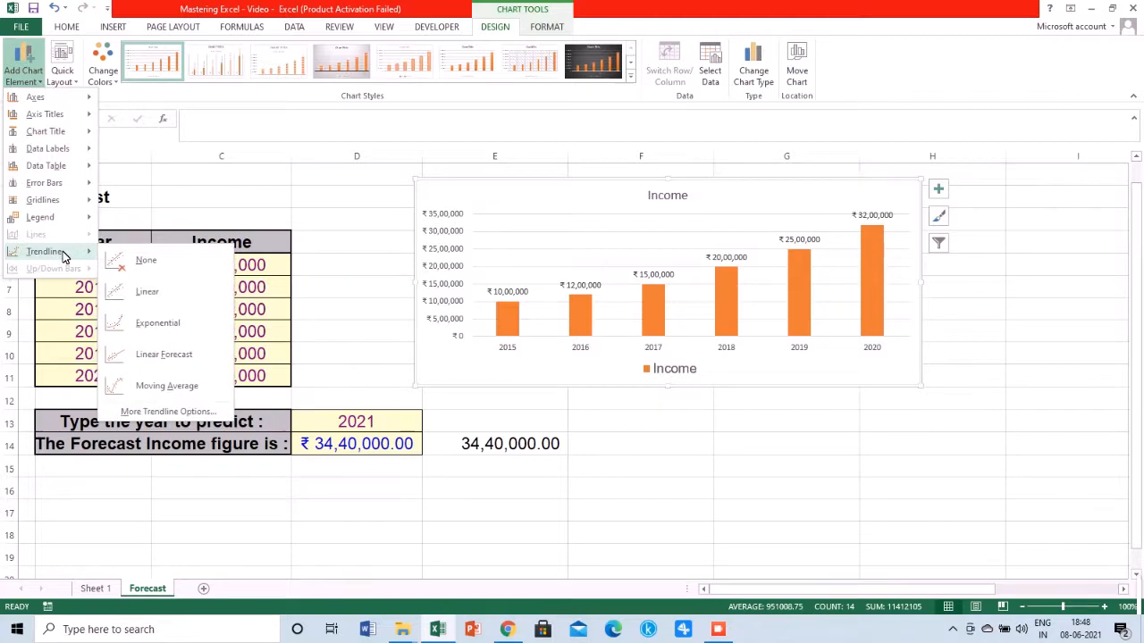
left_click(198, 353)
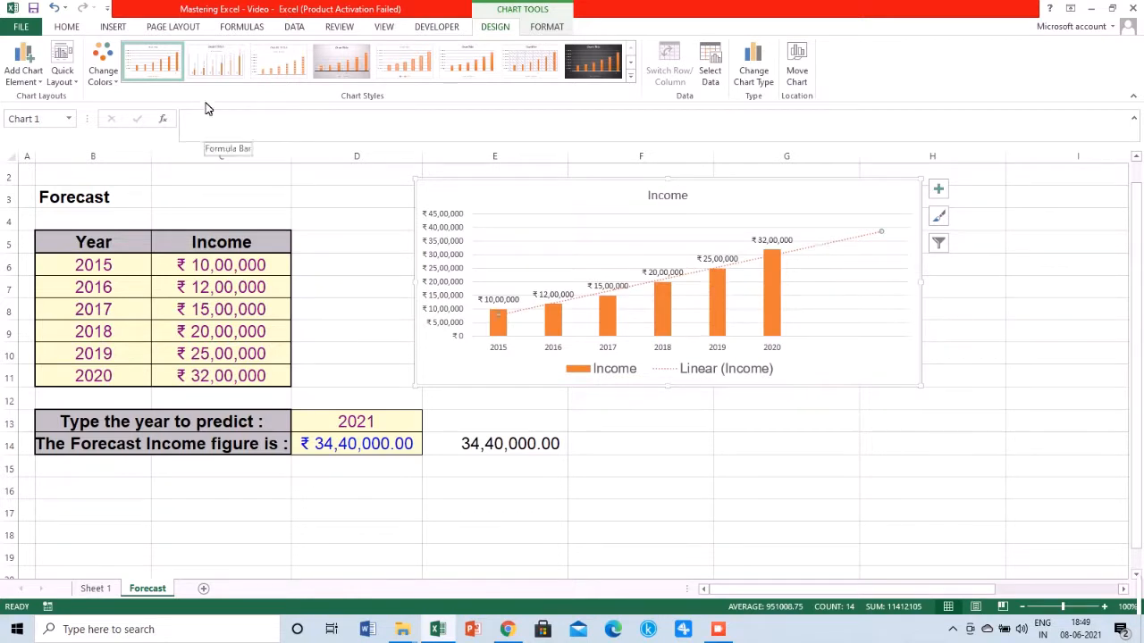
- Format the forecast trendline's outline with the Dash style and a 3 pt weight, then deselect the chart by selecting E14
left_click(547, 26)
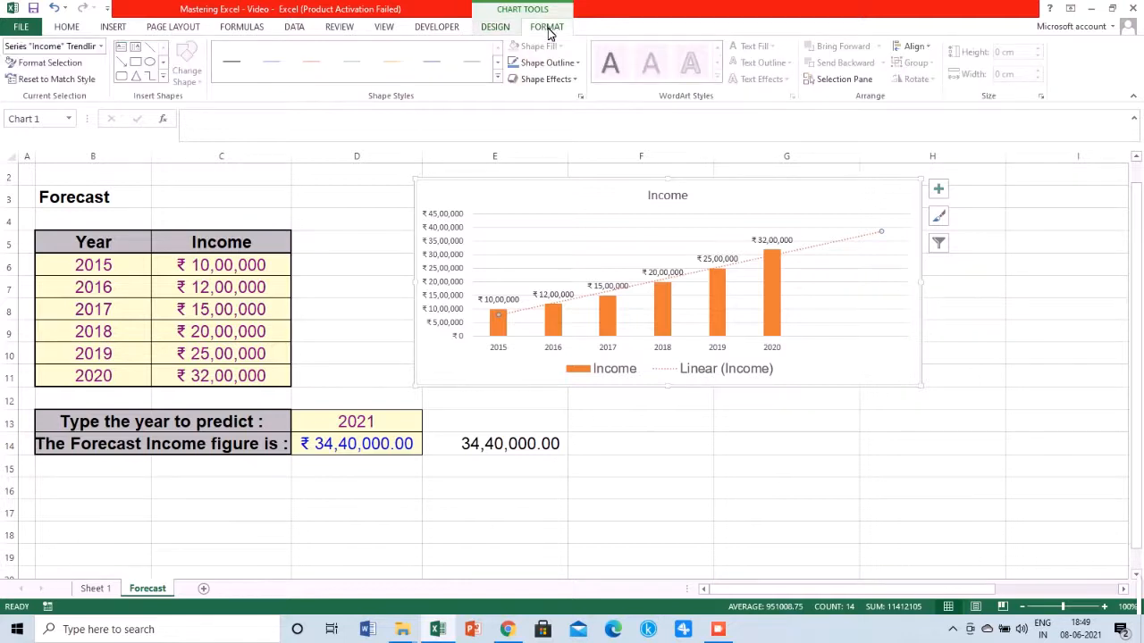
left_click(576, 64)
mouse_move(625, 258)
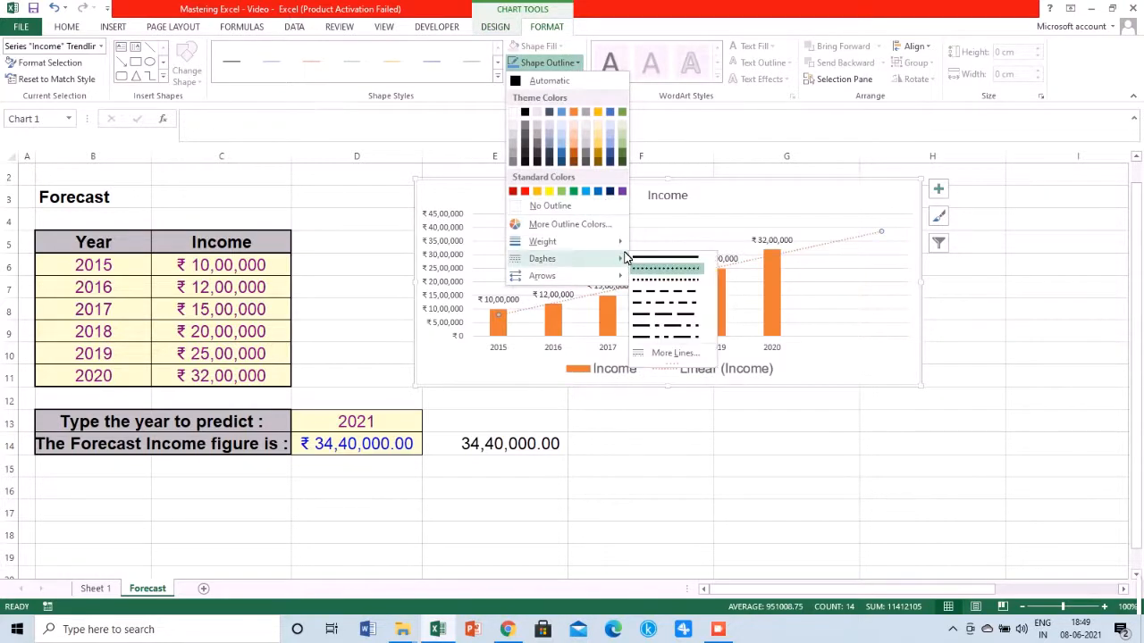
left_click(655, 295)
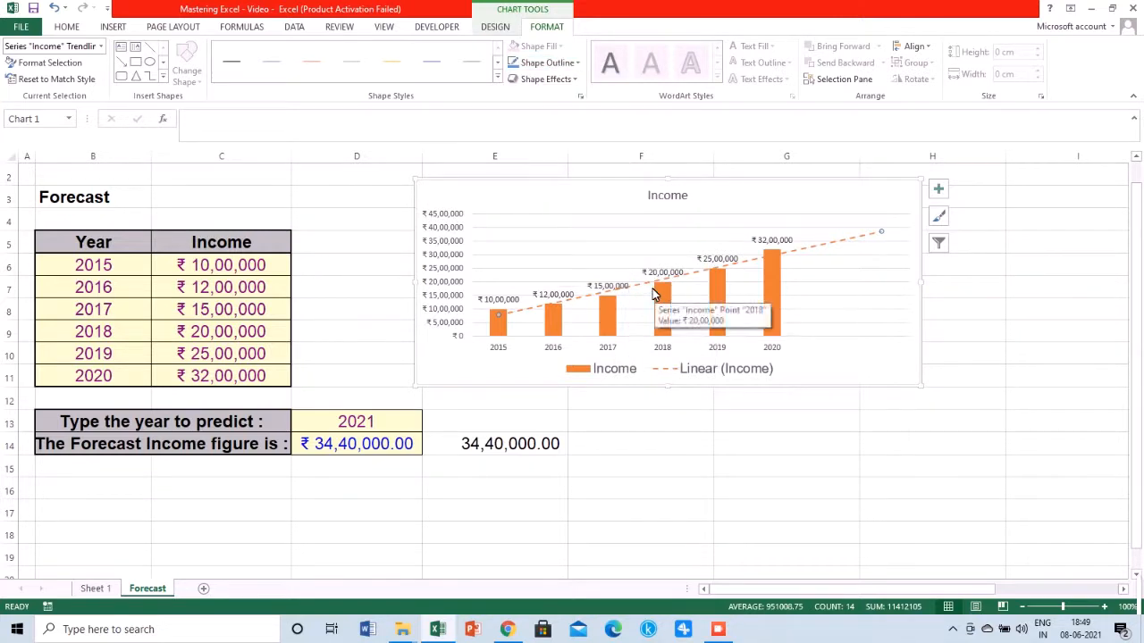
left_click(577, 62)
mouse_move(620, 247)
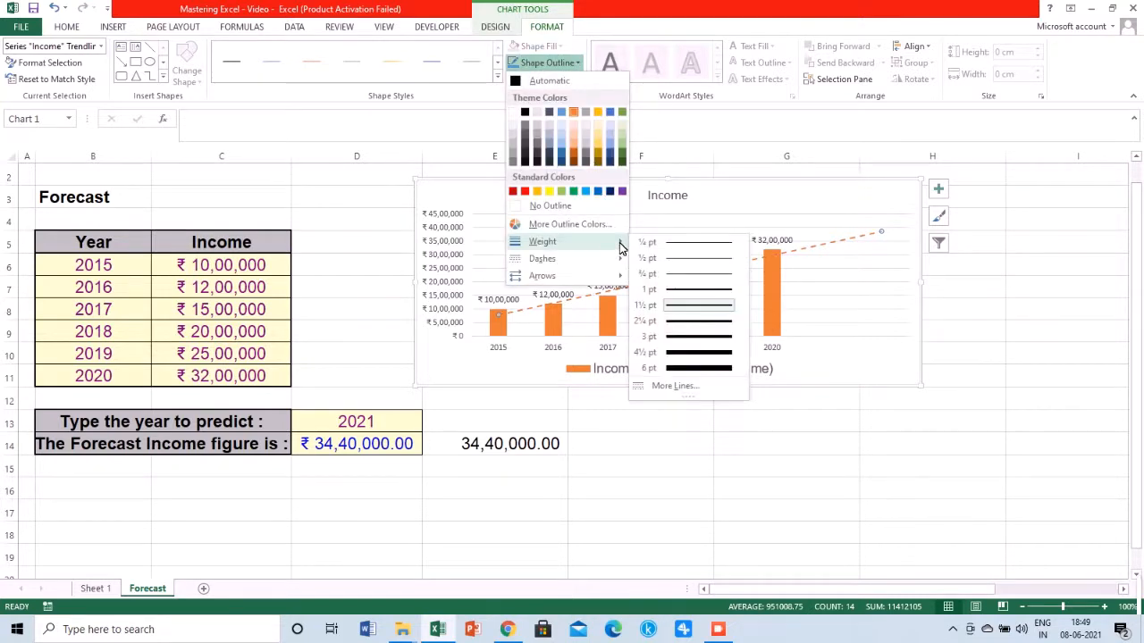
left_click(712, 337)
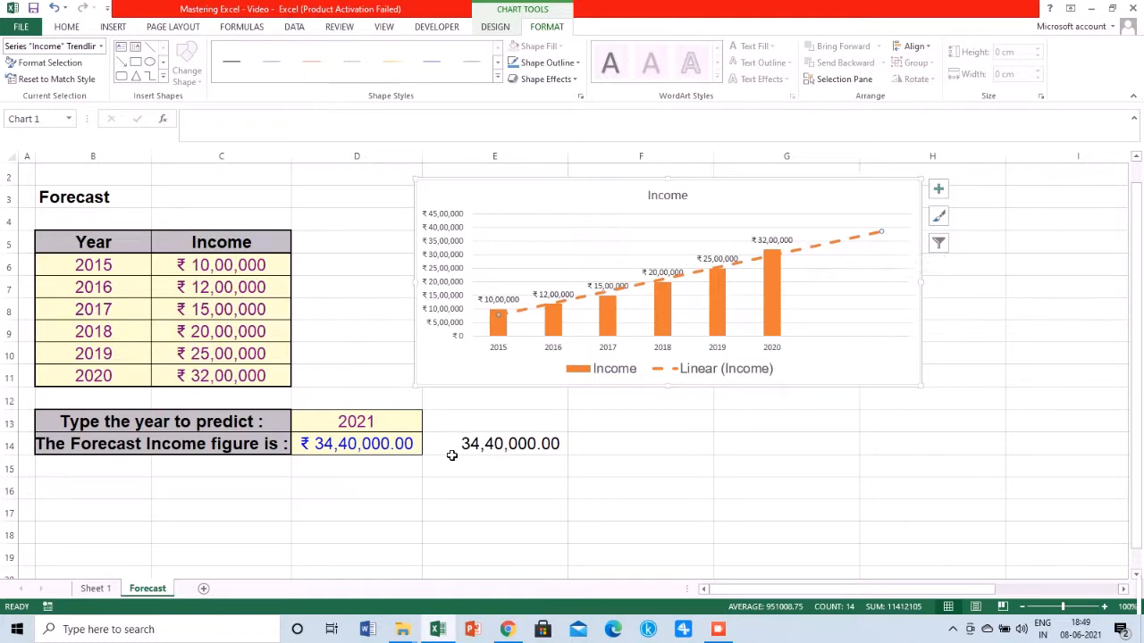
left_click(519, 439)
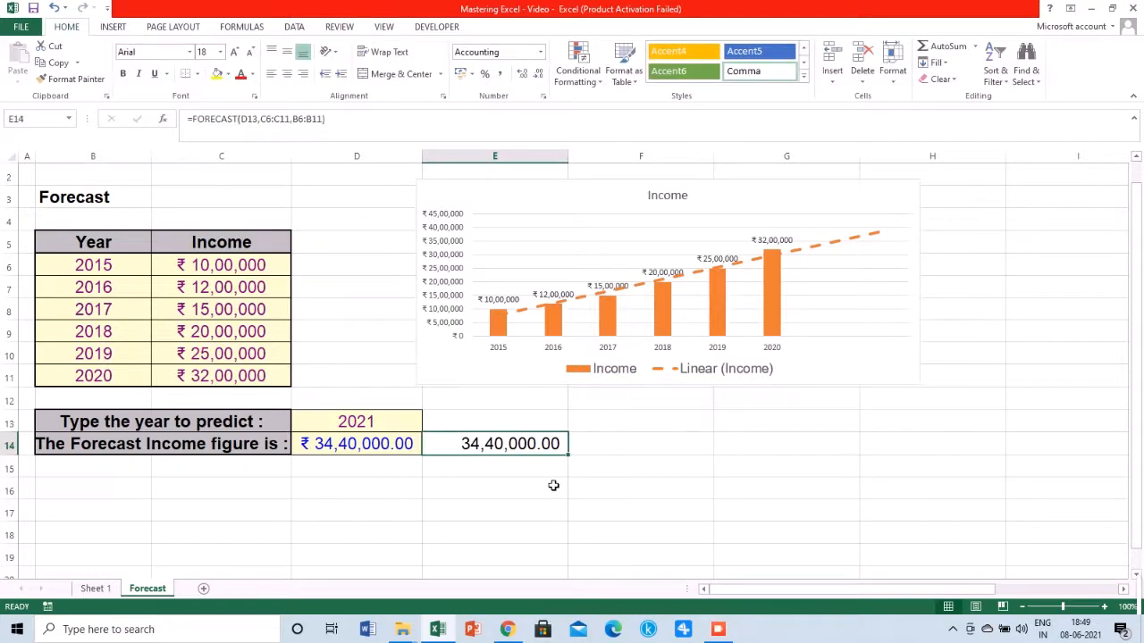